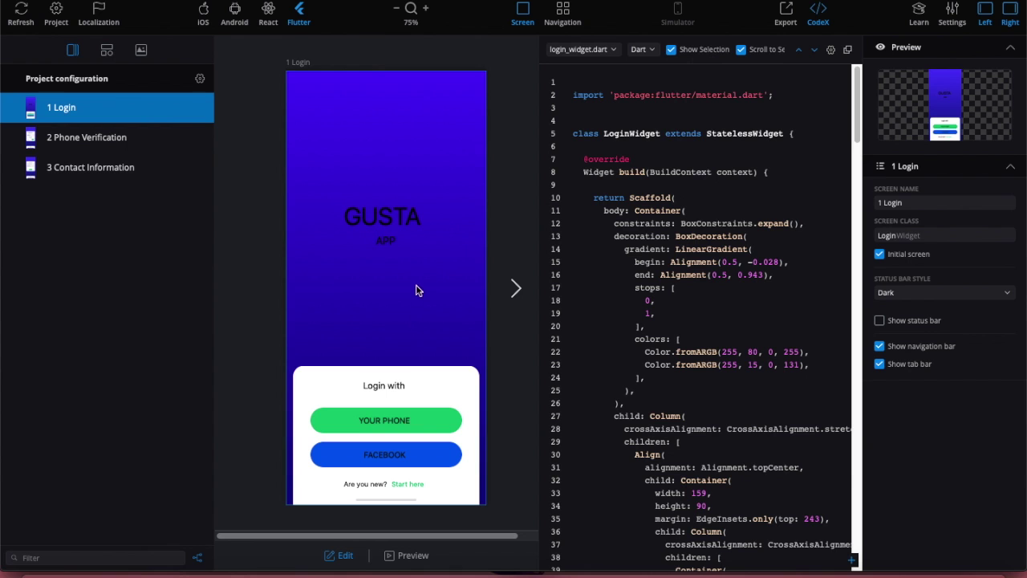
Preview the Phone Verification screen and its code, then return to the Login screen.
mouse_move(706, 321)
scroll(706, 321, "down", 20)
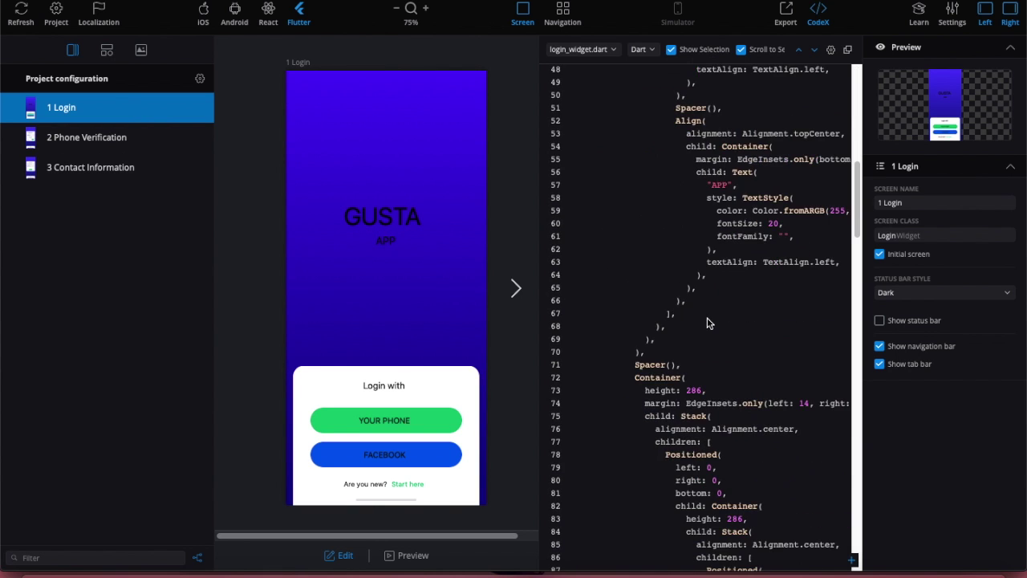
scroll(708, 323, "up", 20)
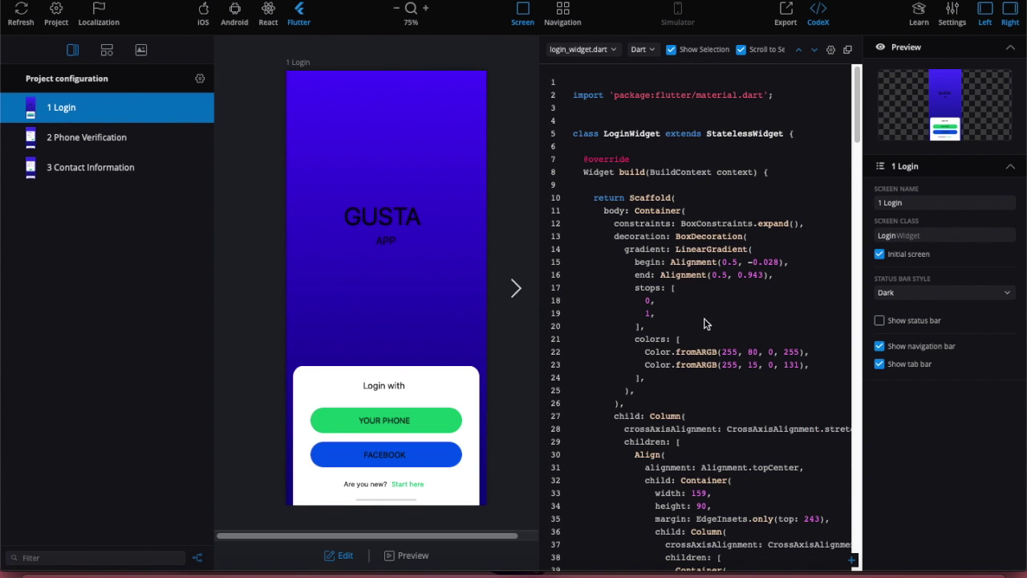
left_click(86, 137)
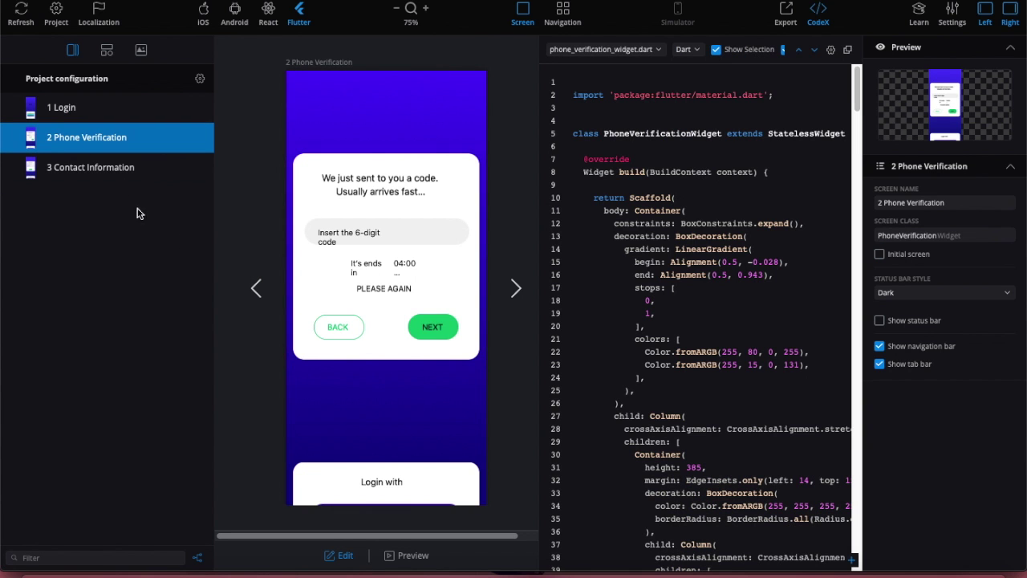
scroll(745, 345, "down", 10)
scroll(744, 345, "up", 10)
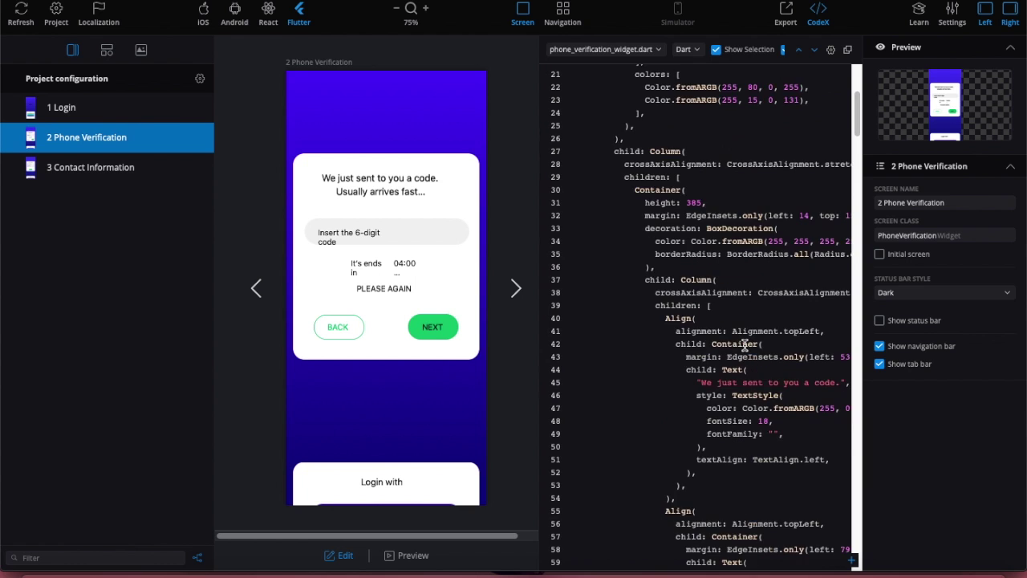
left_click(81, 110)
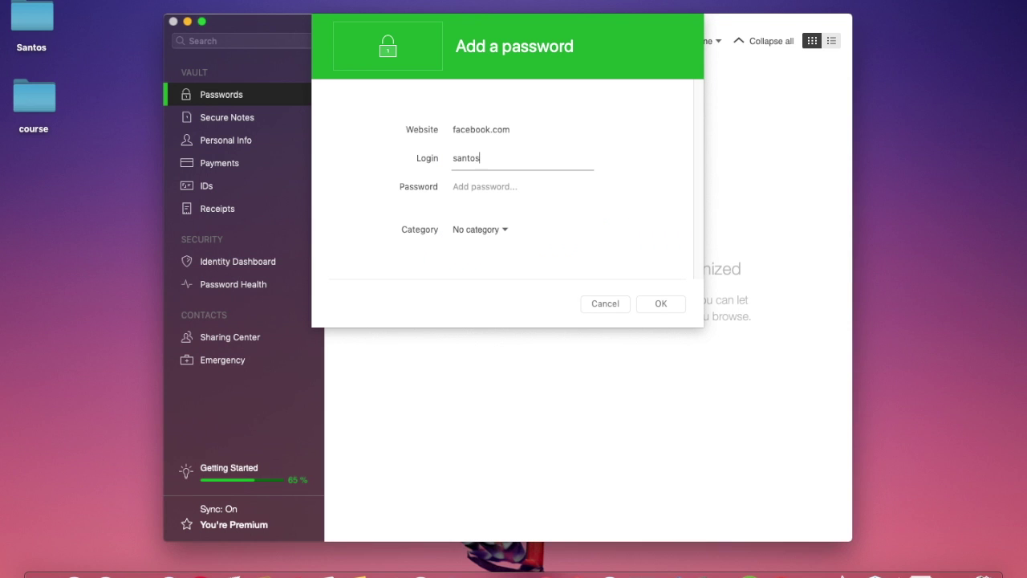
Enter the account e-mail as the login, clear the typed digits, and keep No category.
key("Tab")
type("97")
key("BackSpace")
key("BackSpace")
left_click(505, 230)
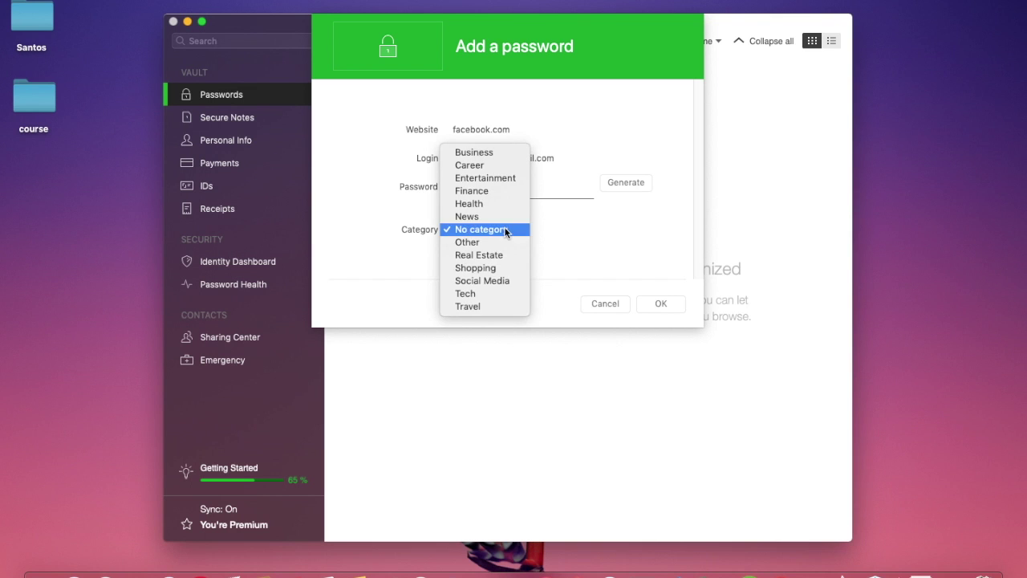
left_click(547, 221)
Generate a 24-character password with symbols, then cancel adding the facebook.com entry.
left_click(622, 183)
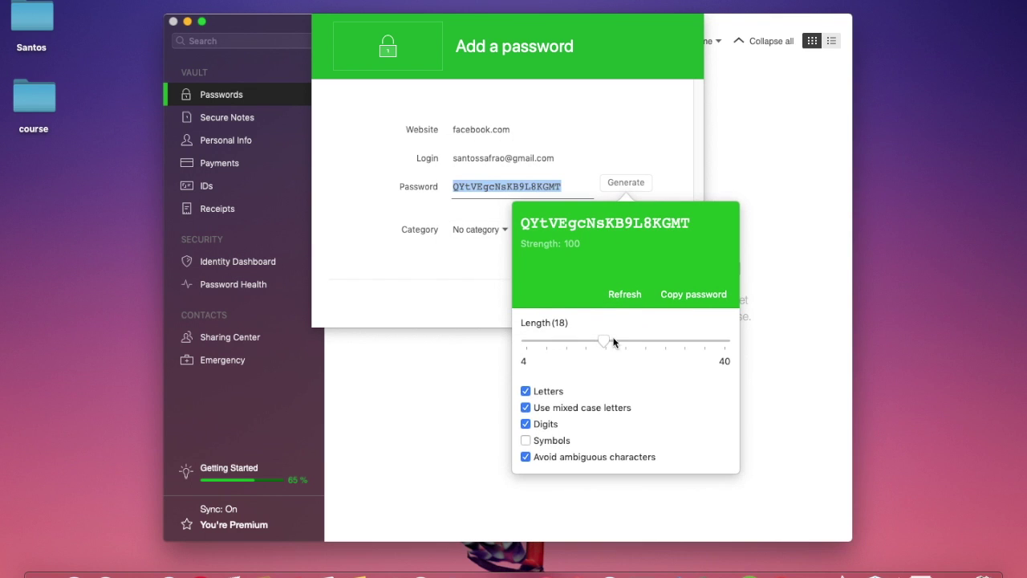
left_click(526, 440)
left_click_drag(607, 346, 648, 341)
left_click(515, 130)
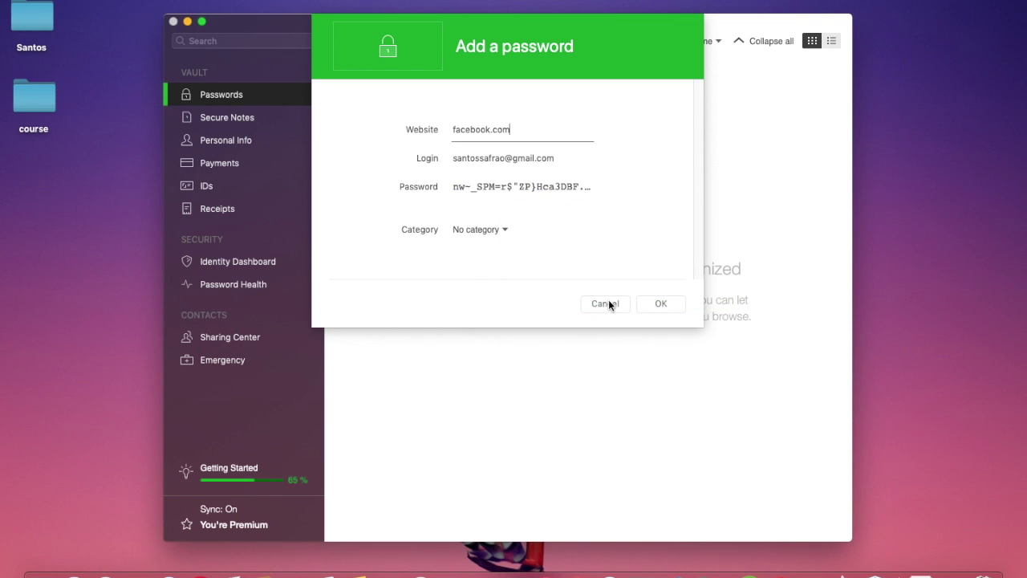
left_click(605, 303)
Add the company Everything flutter with job title CEO to Personal Info.
left_click(227, 148)
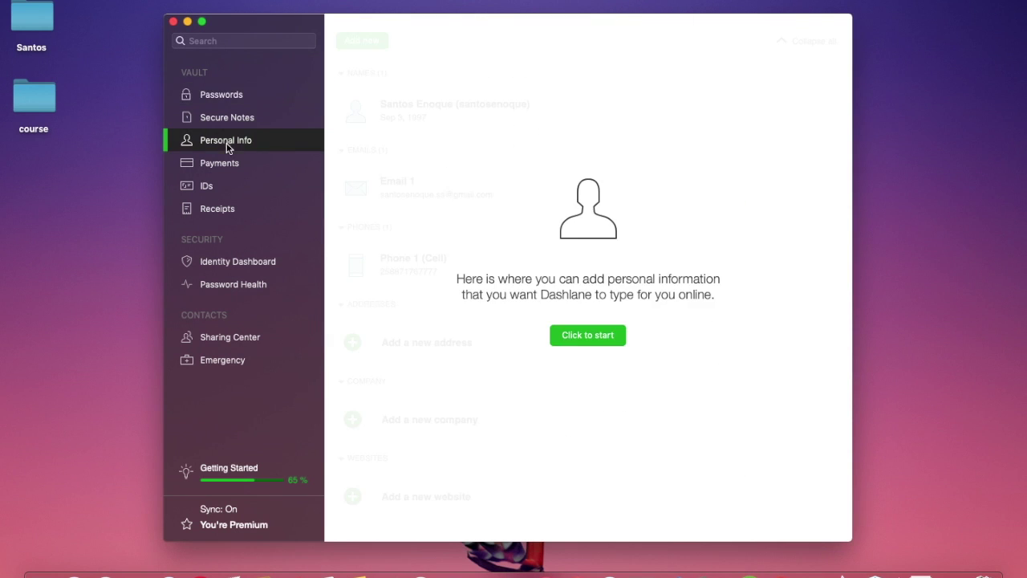
left_click(569, 337)
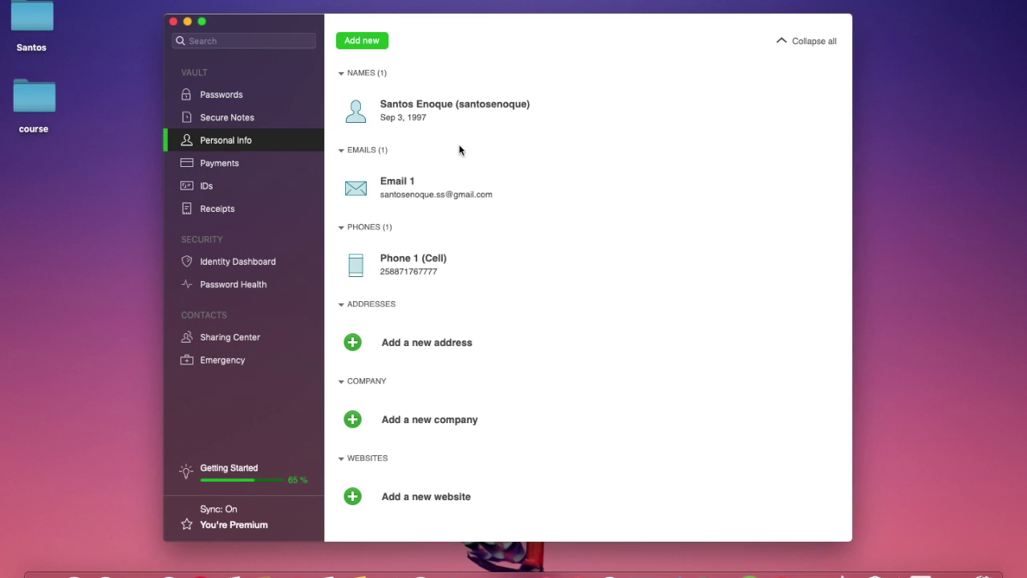
left_click(426, 419)
left_click(495, 130)
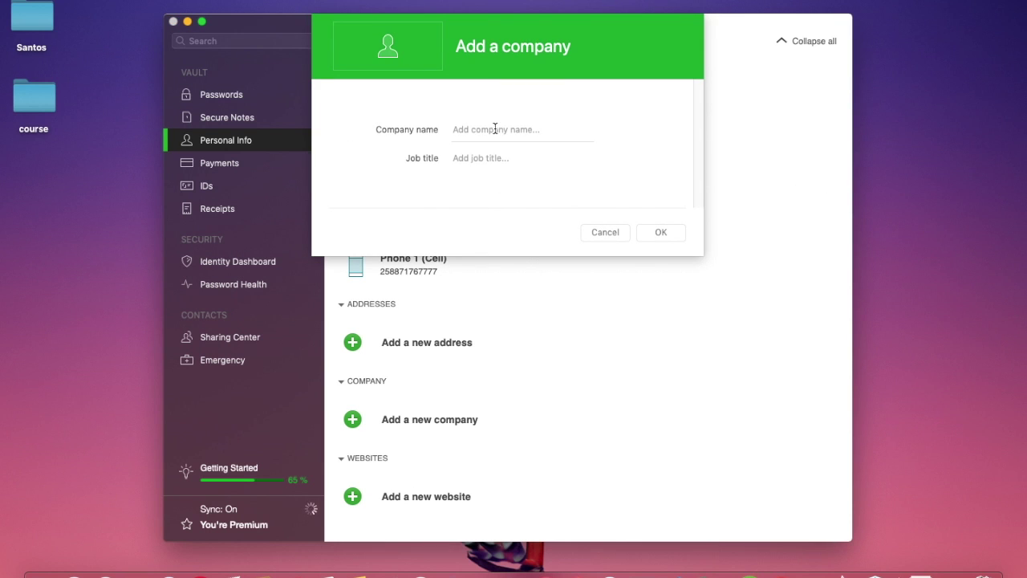
type("Everything flutter")
left_click(487, 160)
type("CEO")
left_click(663, 233)
left_click(813, 522)
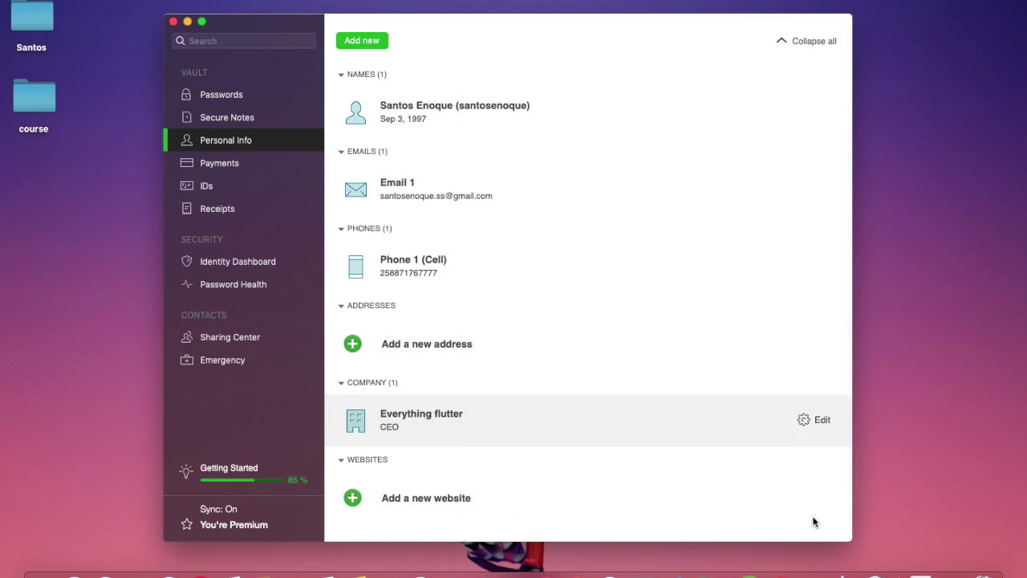
Start adding a PayPal payment with an account name, then cancel it.
left_click(237, 162)
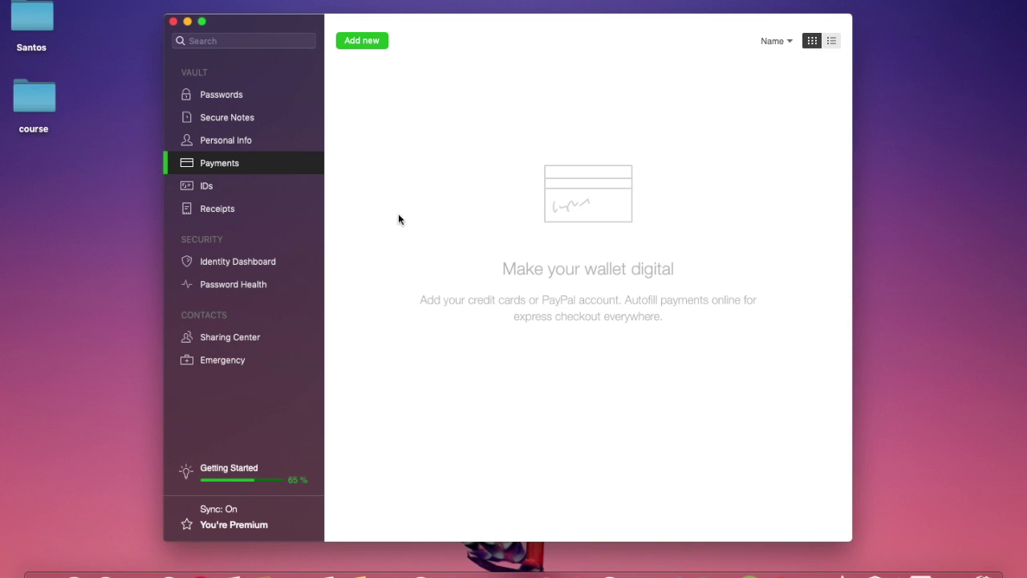
left_click(362, 40)
left_click(386, 43)
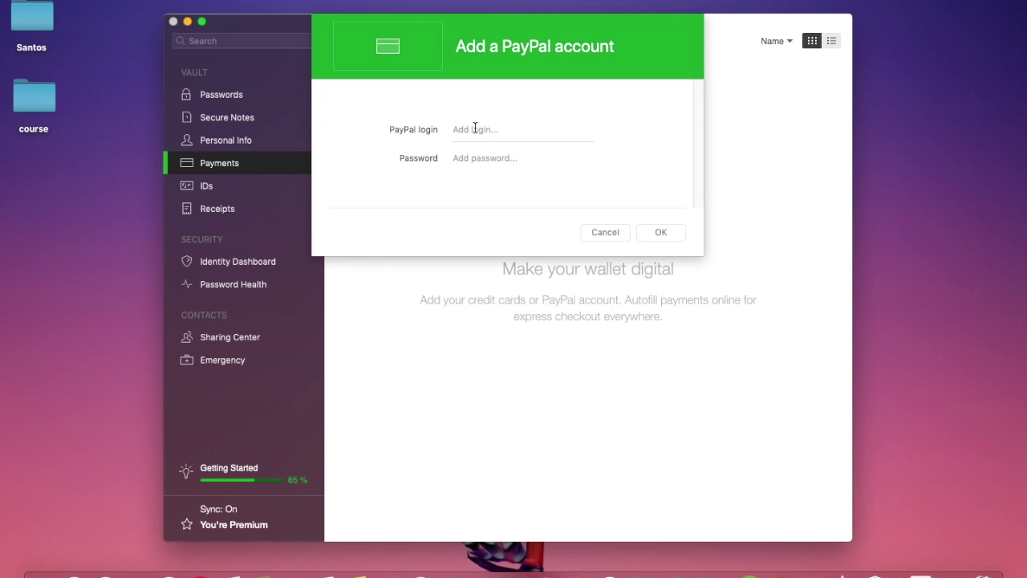
left_click(625, 232)
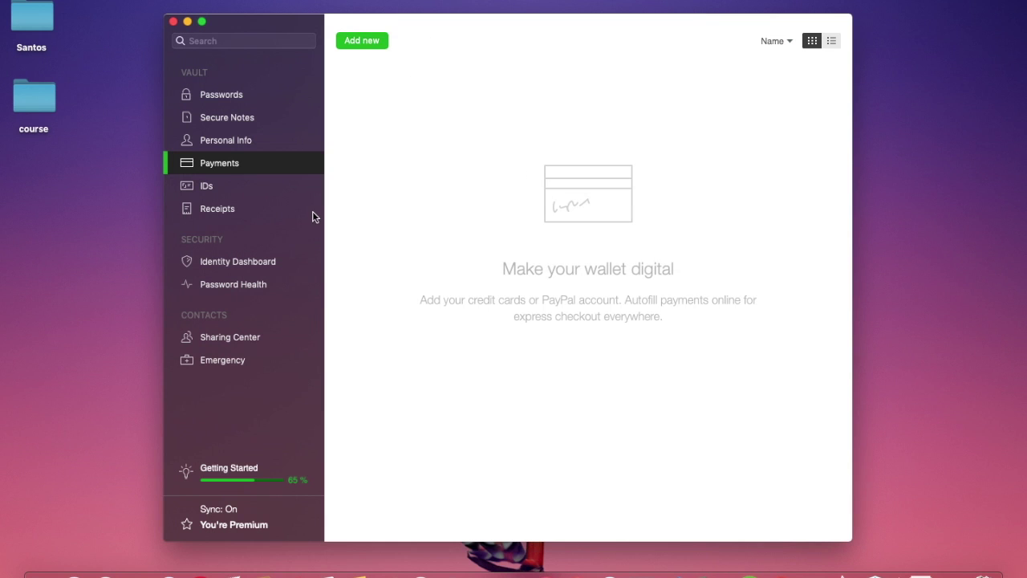
Check Password Health and the VPN options, then download Dashlane from its website.
left_click(263, 259)
left_click(241, 286)
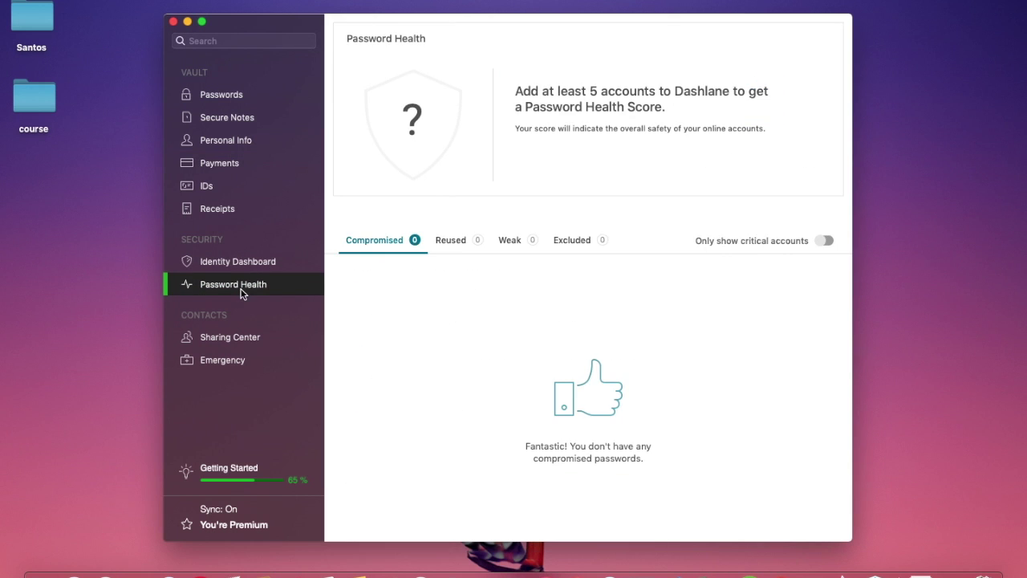
left_click(229, 95)
left_click(233, 1)
left_click(316, 18)
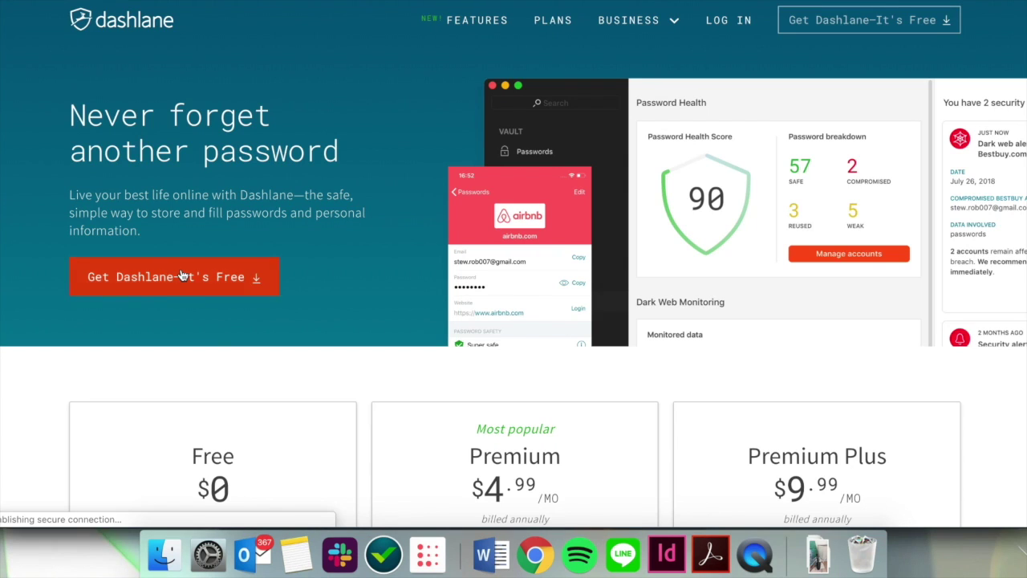
left_click(182, 276)
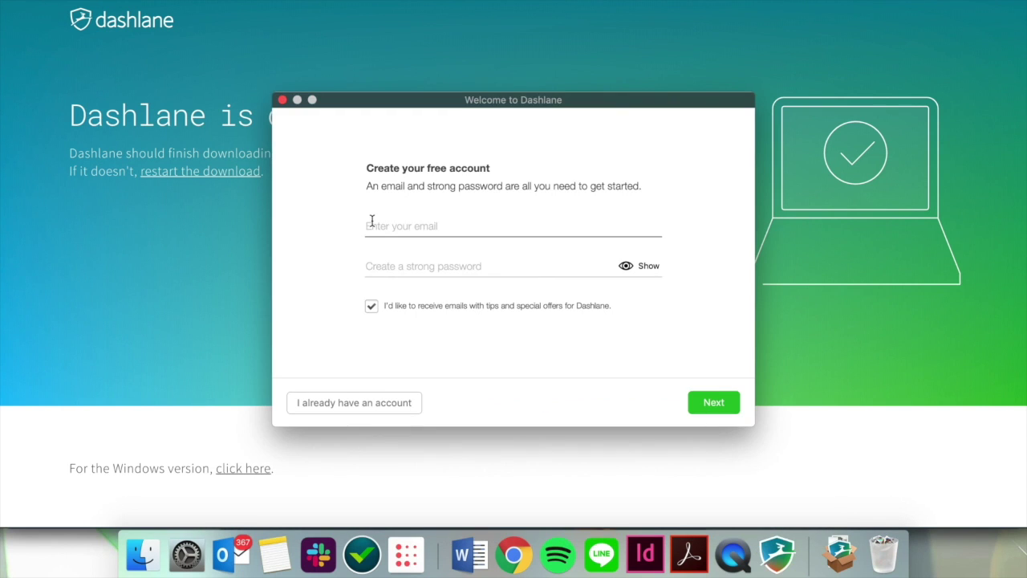
Create the Dashlane account with the pasted e-mail and confirmed master password.
left_click(371, 226)
key("super+v")
left_click(367, 264)
key("super+v")
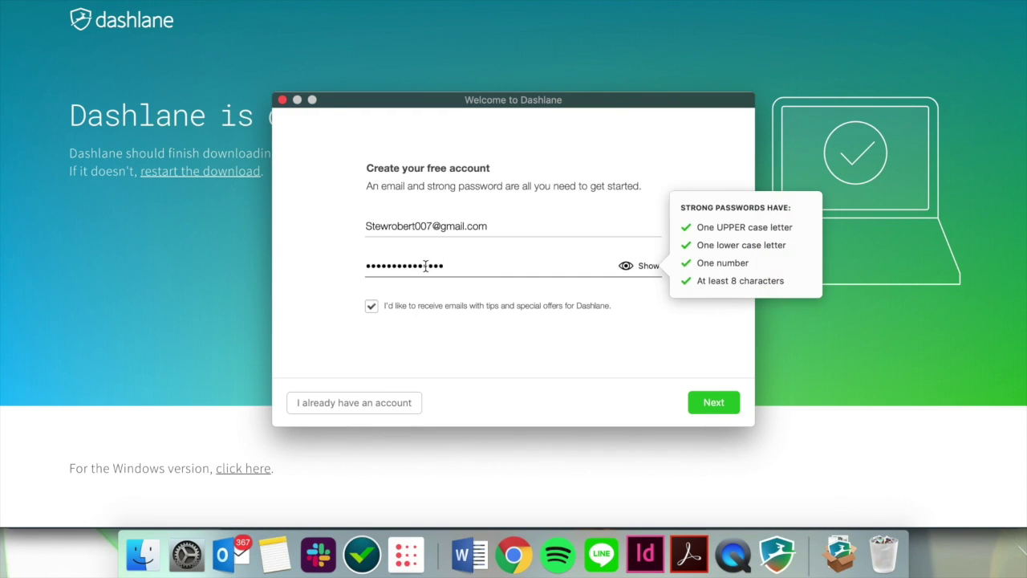
left_click(727, 402)
key("super+v")
left_click(726, 402)
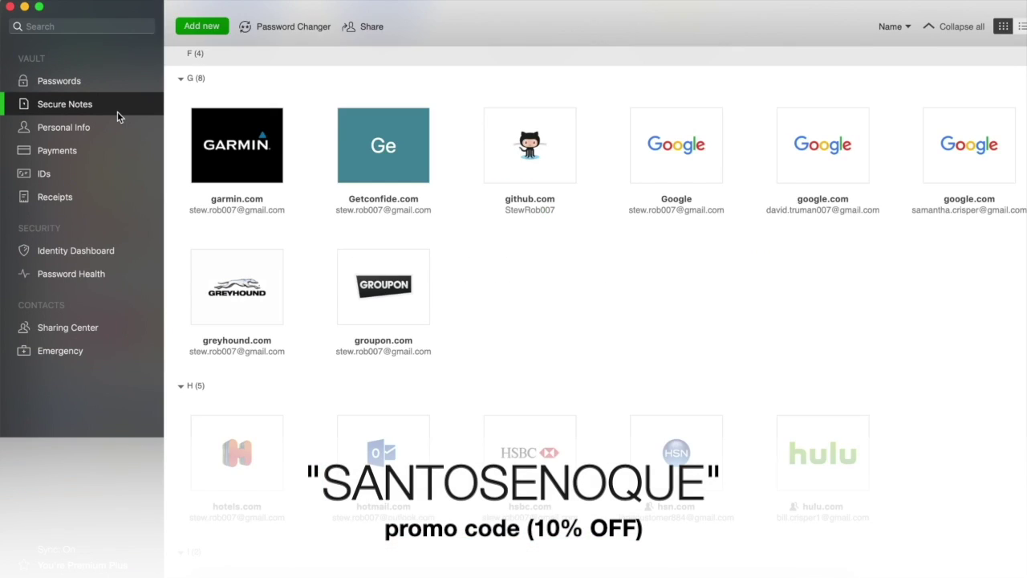
Browse the Secure Notes, Personal Info, Payments, IDs and Receipts sections.
left_click(119, 129)
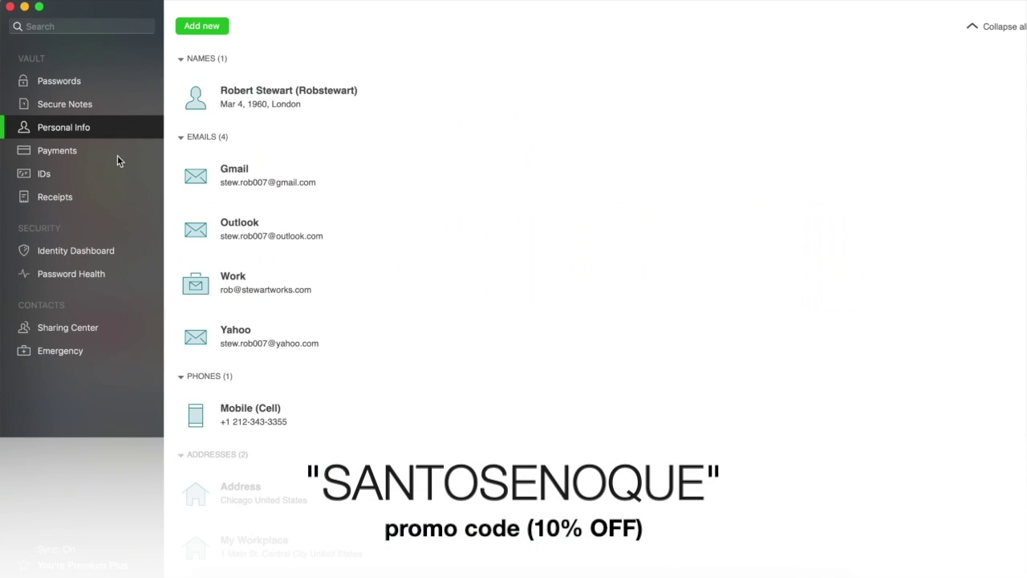
left_click(117, 156)
left_click(115, 175)
left_click(113, 198)
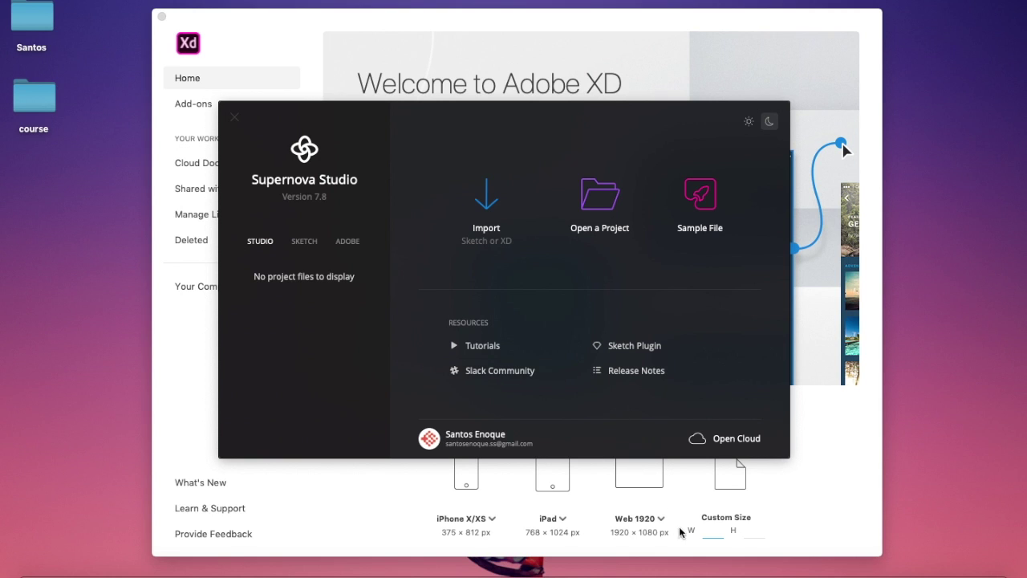
Switch to the sketch.com tab in Google Chrome from the Dock.
left_click(686, 572)
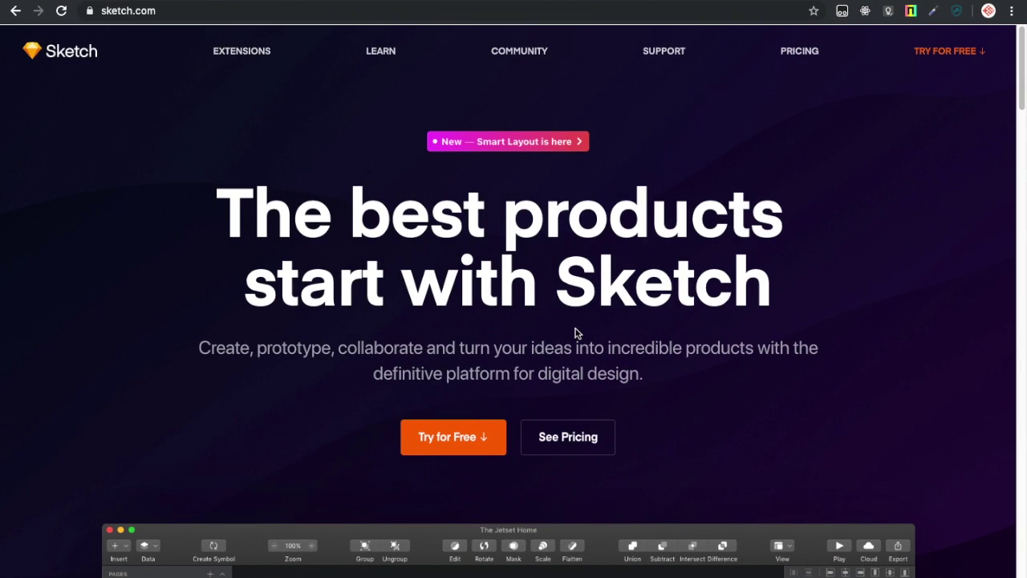
Scroll down through the Sketch homepage and back up to its headline.
scroll(626, 278, "down", 5)
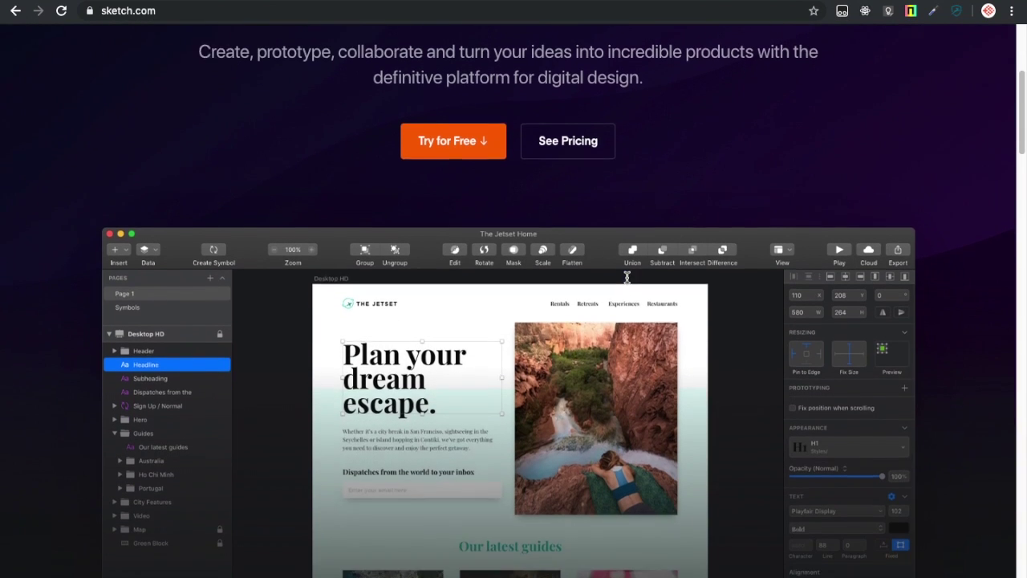
scroll(658, 402, "down", 2)
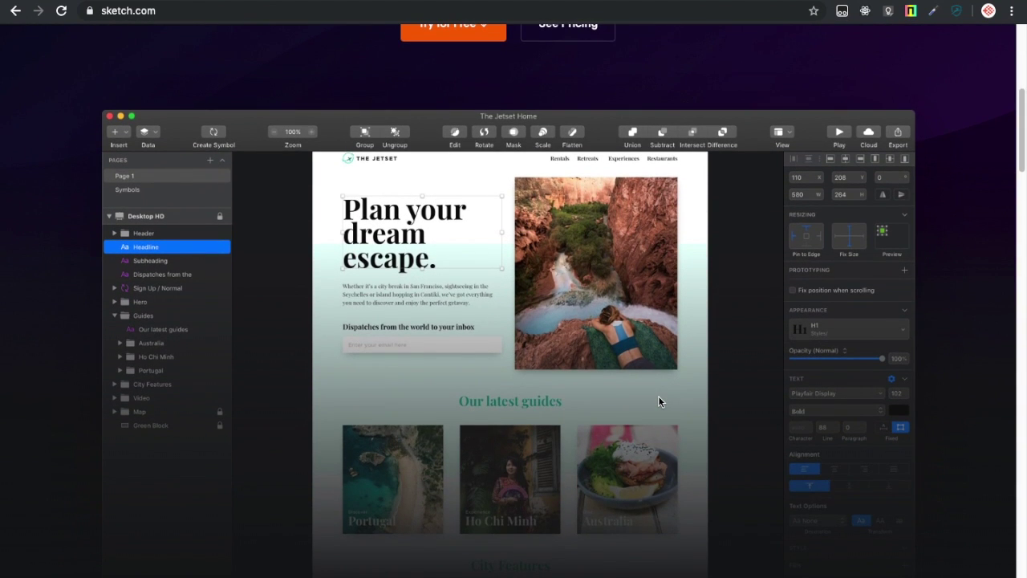
scroll(658, 402, "down", 1)
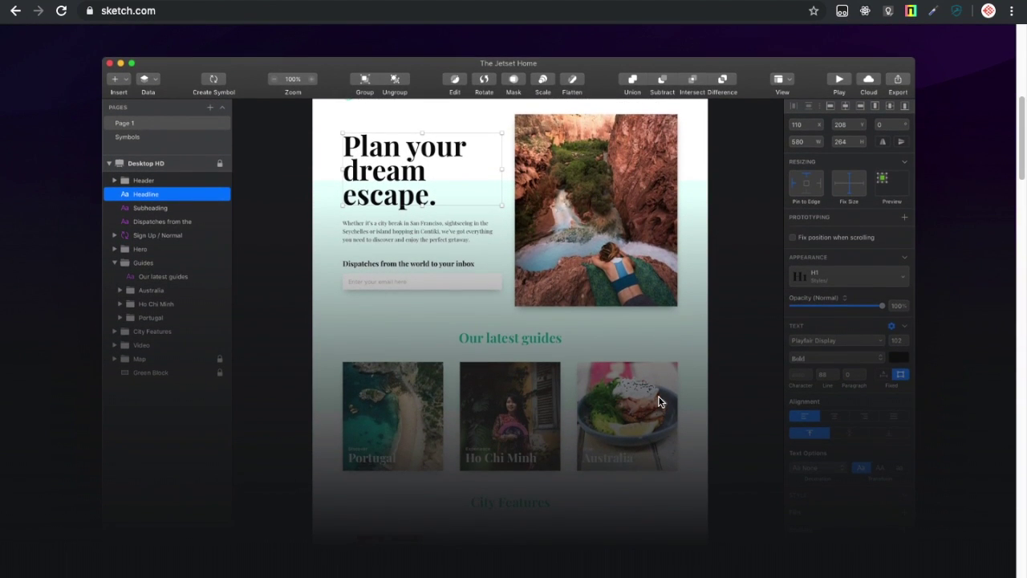
scroll(658, 401, "down", 4)
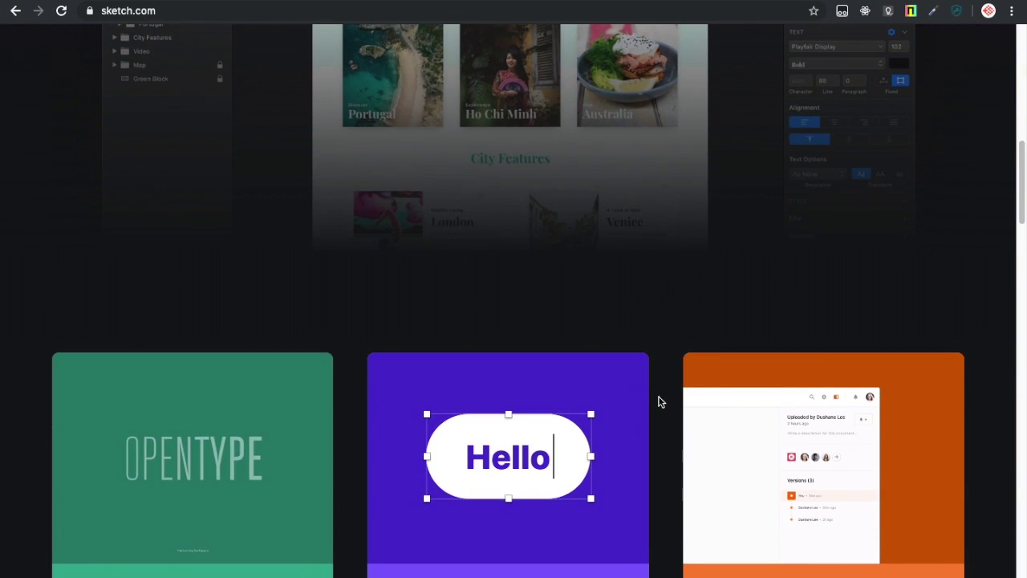
scroll(659, 402, "down", 2)
scroll(622, 214, "up", 5)
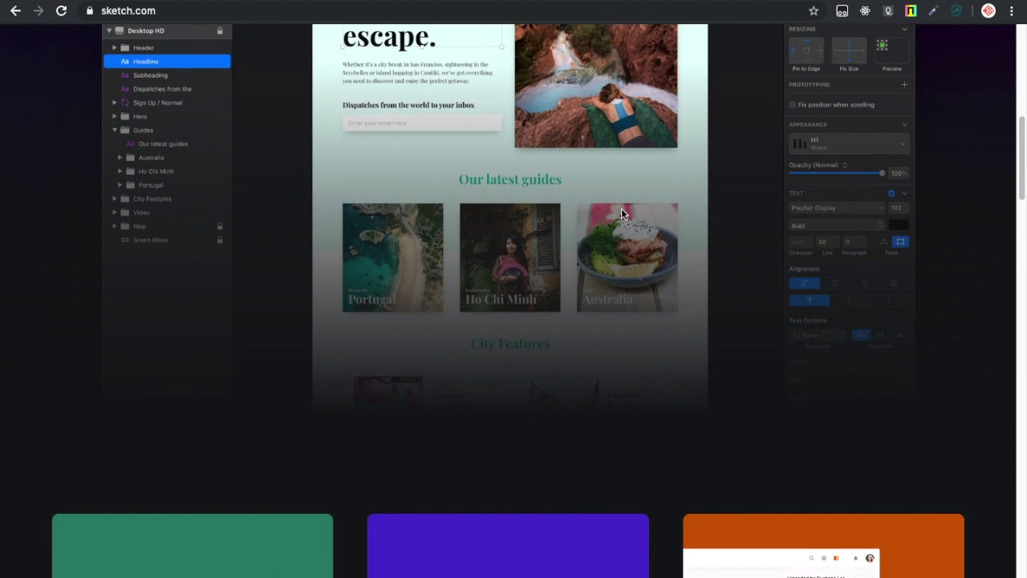
scroll(622, 208, "up", 4)
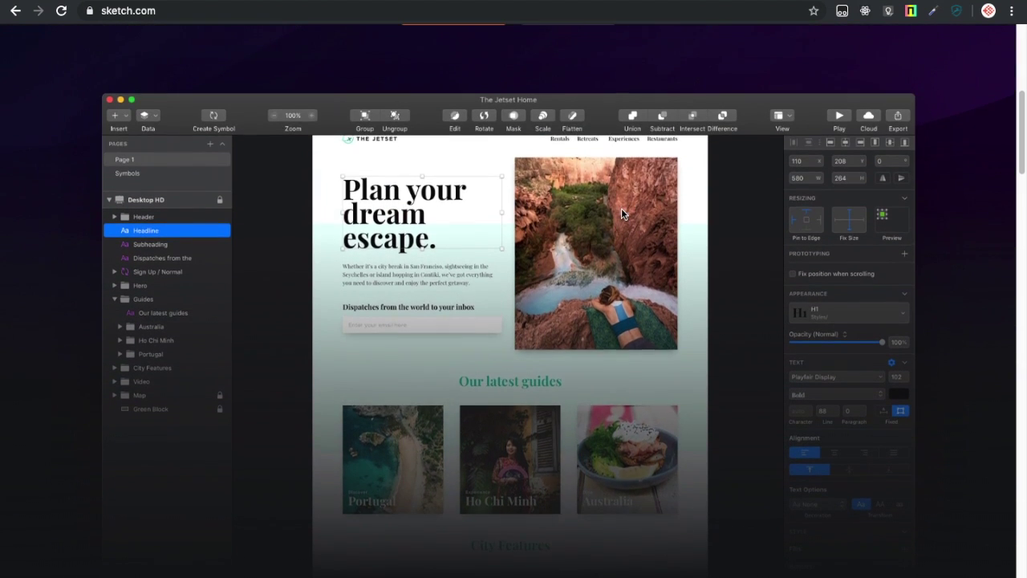
scroll(622, 213, "up", 3)
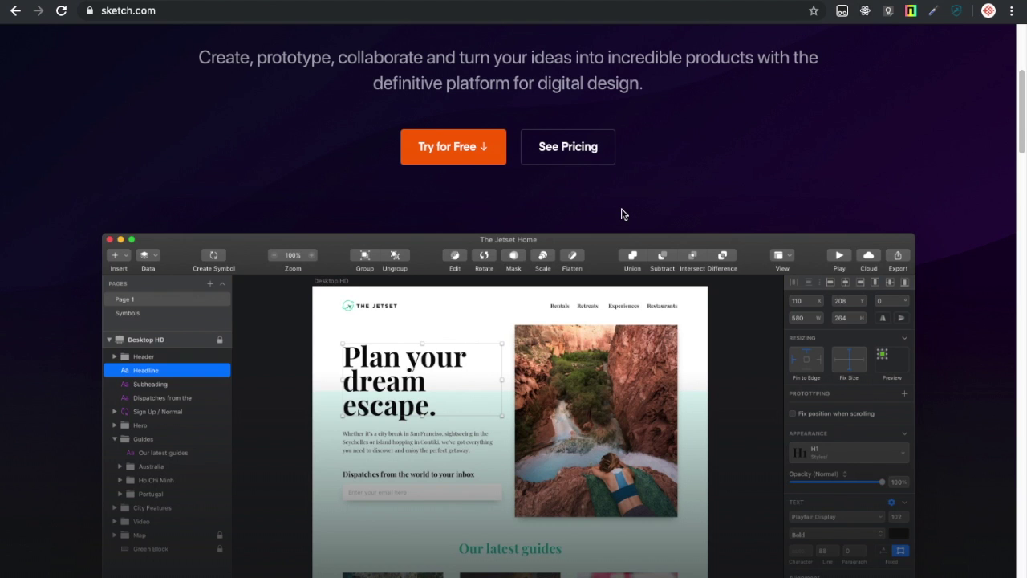
scroll(621, 214, "up", 2)
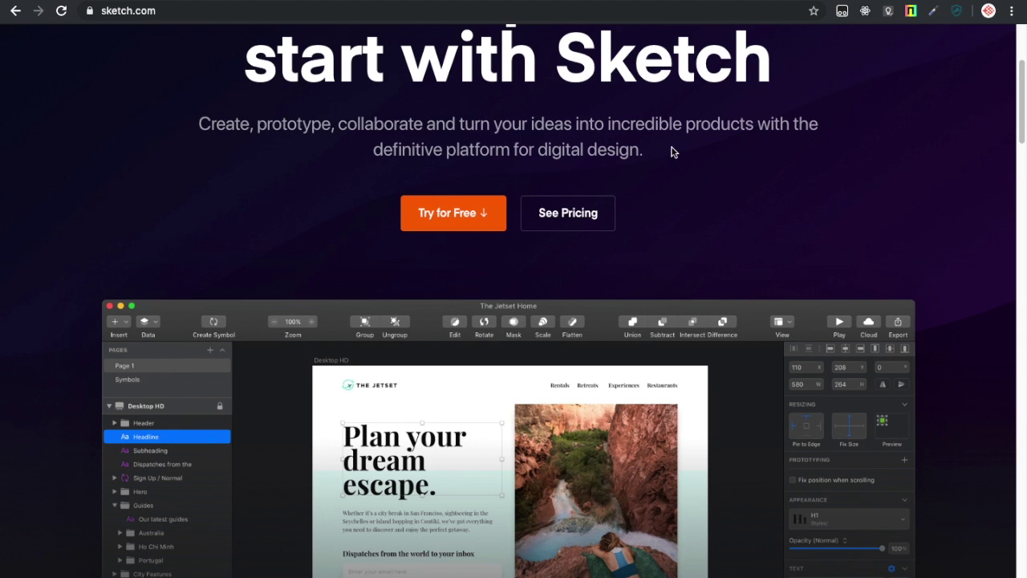
scroll(673, 147, "up", 3)
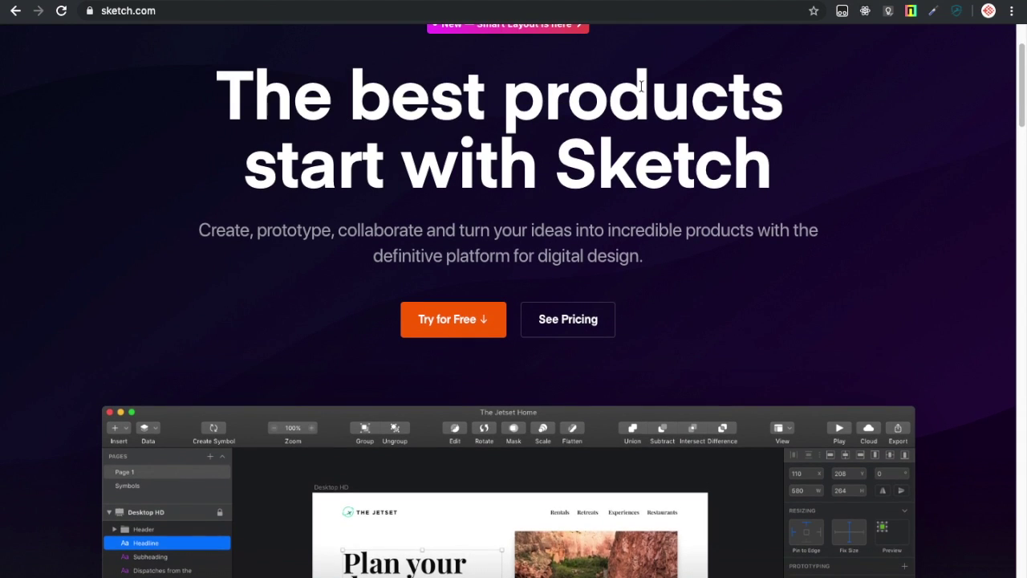
Switch to the Adobe XD product page tab with Ctrl+Tab.
key("ctrl+Tab")
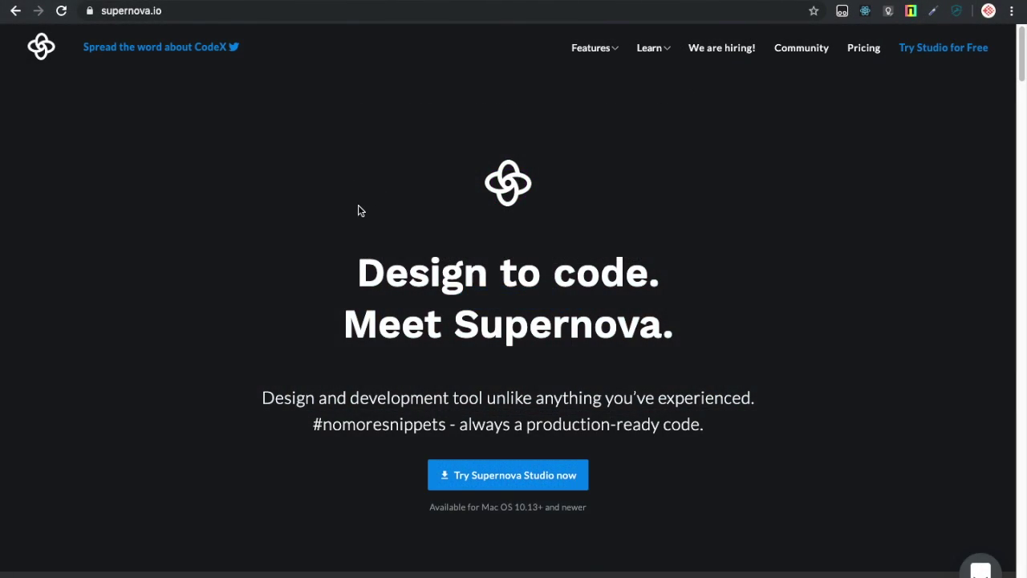
Scroll through the upper feature sections of the Supernova homepage.
scroll(358, 210, "down", 1)
scroll(359, 211, "down", 3)
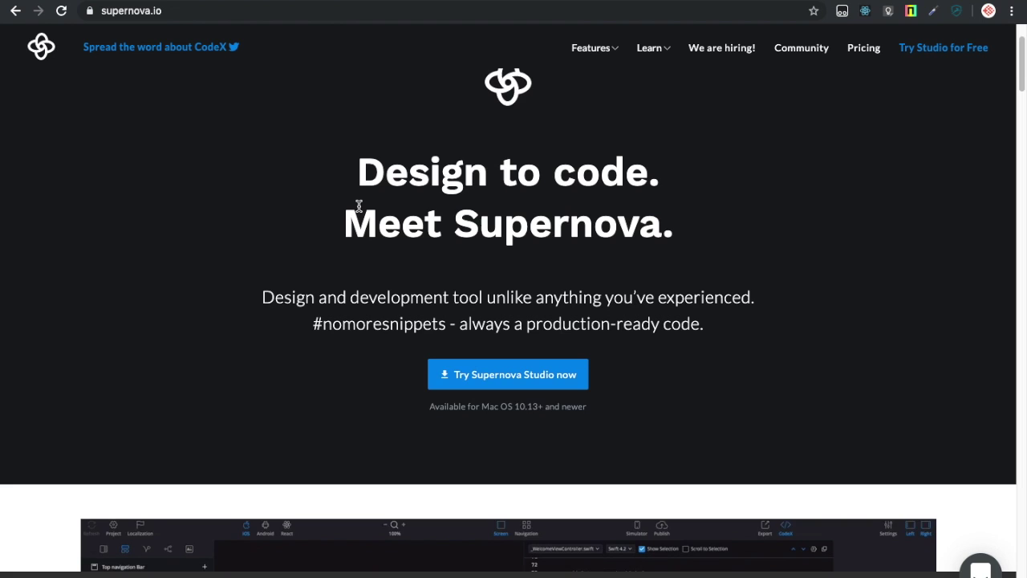
scroll(359, 206, "down", 2)
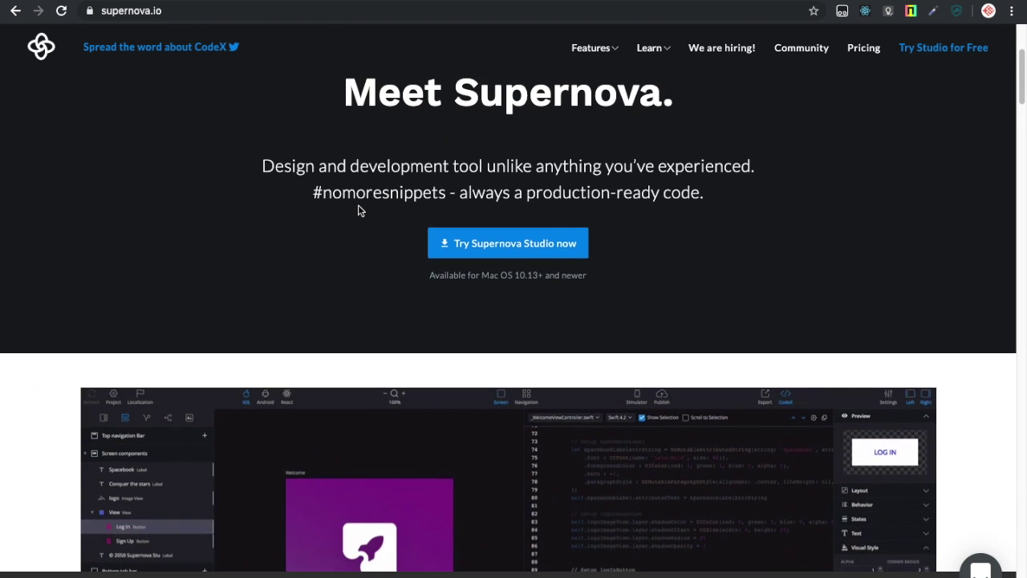
scroll(359, 210, "down", 5)
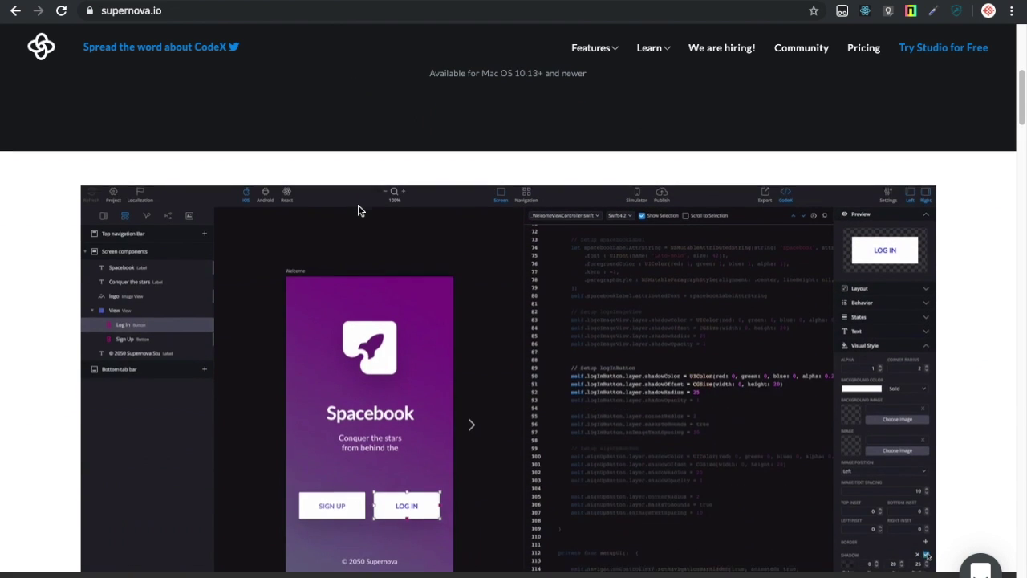
scroll(359, 211, "down", 3)
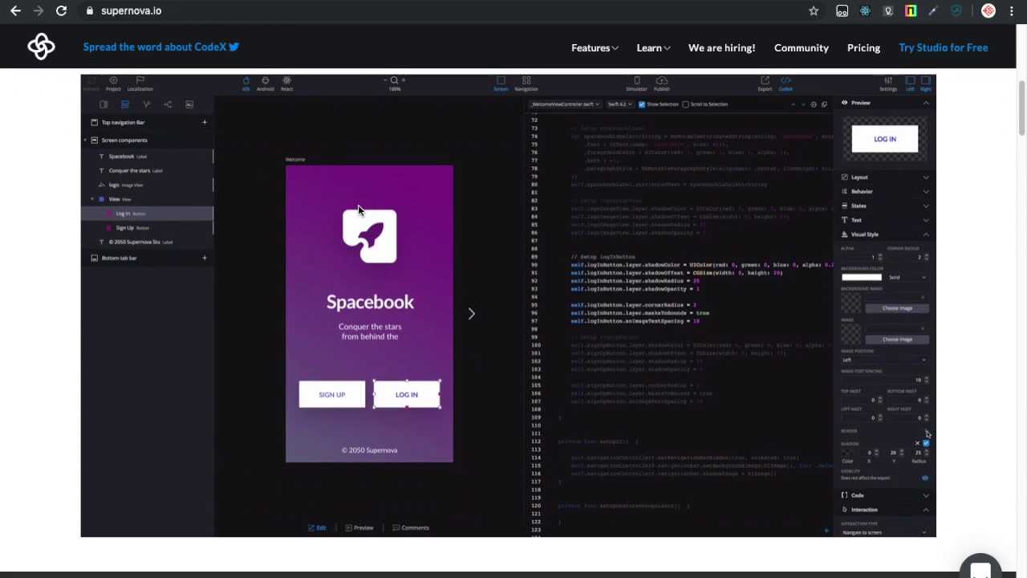
scroll(358, 205, "down", 2)
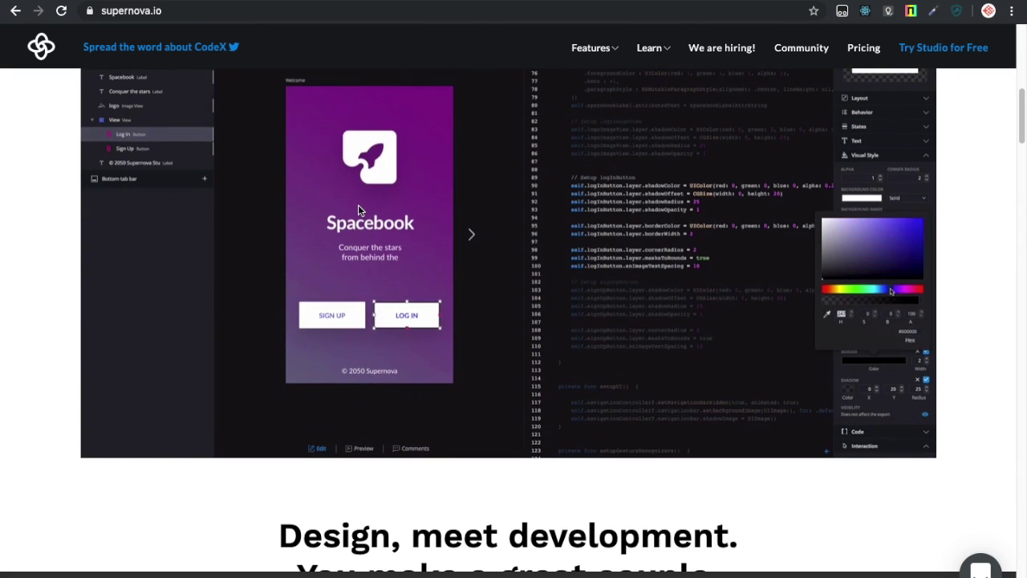
scroll(358, 205, "up", 2)
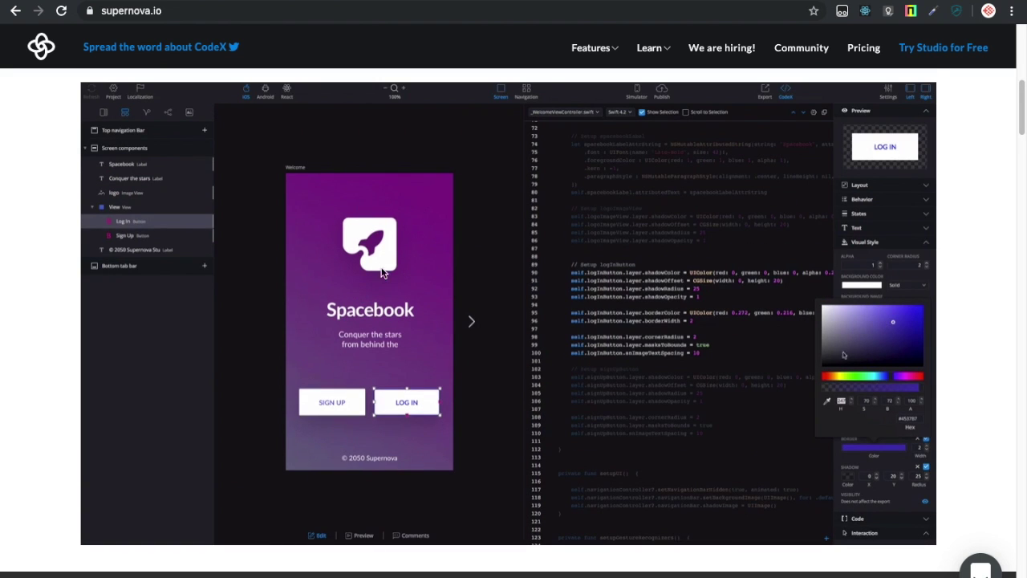
scroll(384, 277, "down", 9)
scroll(383, 280, "down", 8)
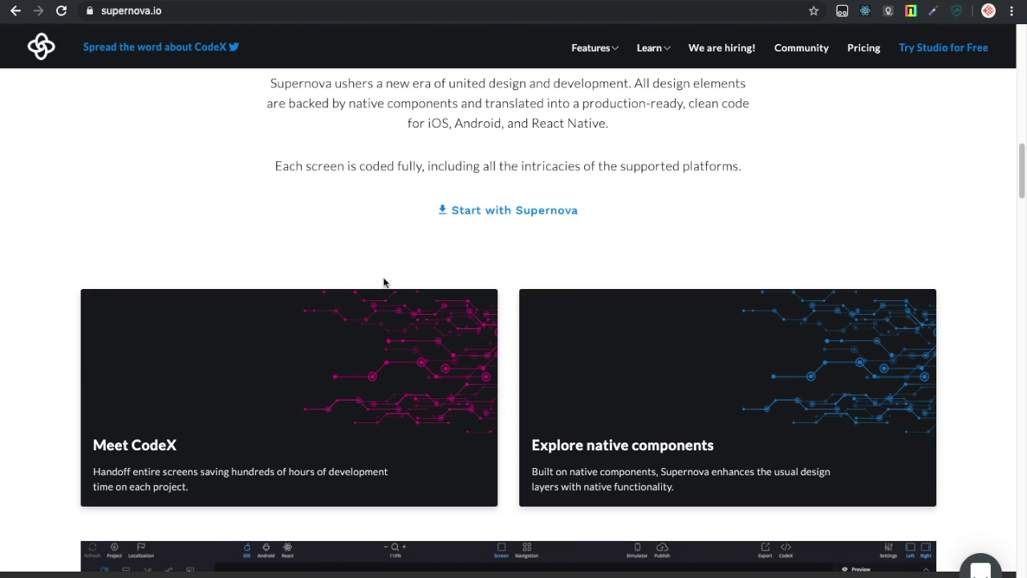
scroll(384, 282, "up", 12)
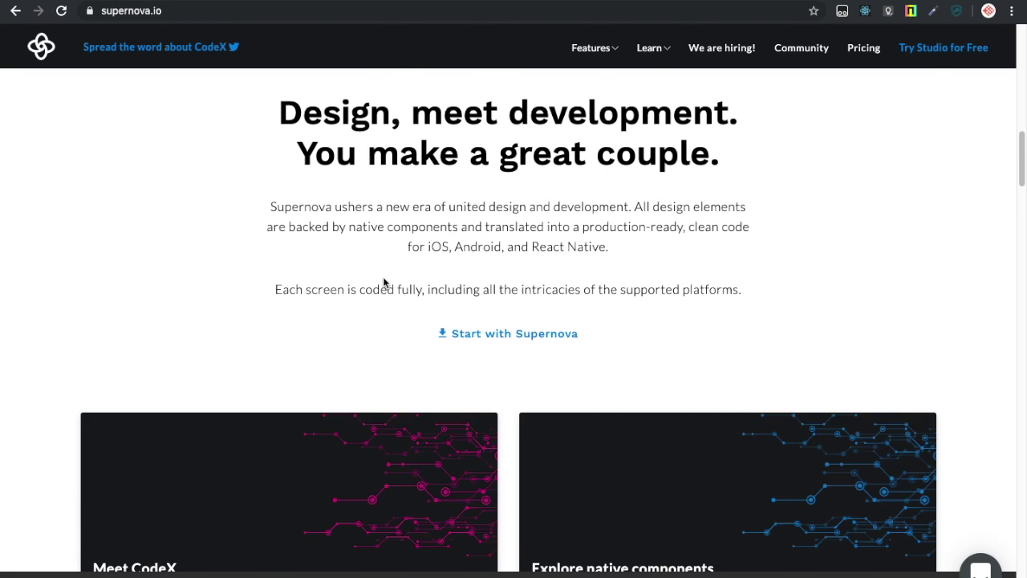
scroll(384, 283, "up", 6)
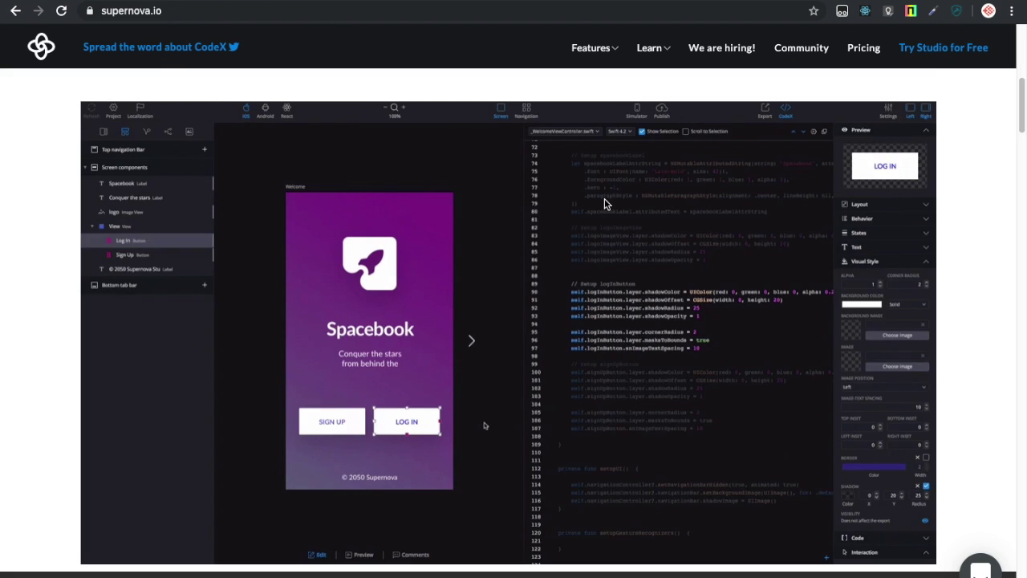
Scroll the remaining homepage sections and open the Pricing page.
scroll(604, 198, "down", 10)
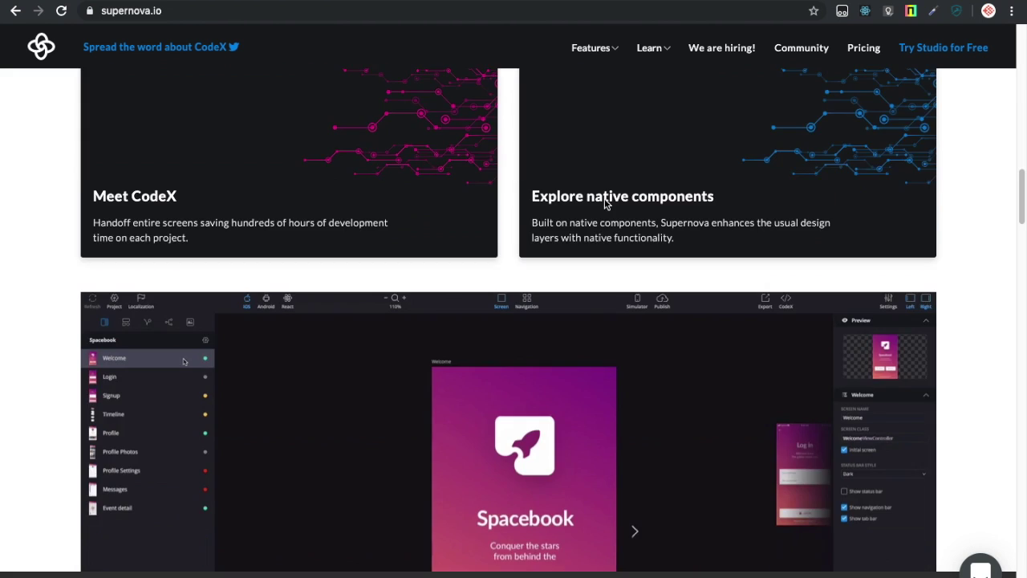
scroll(606, 203, "down", 10)
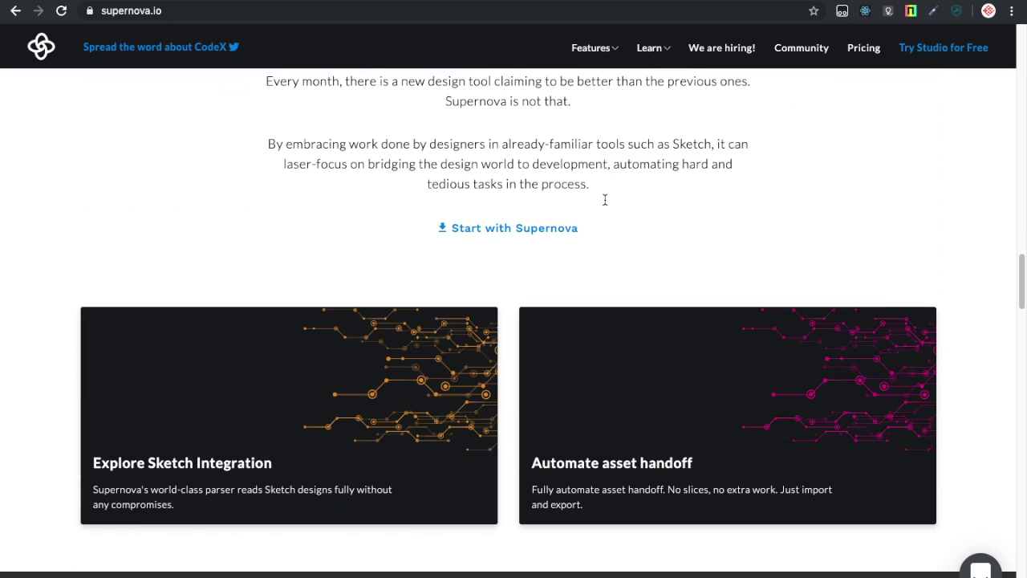
scroll(605, 199, "down", 10)
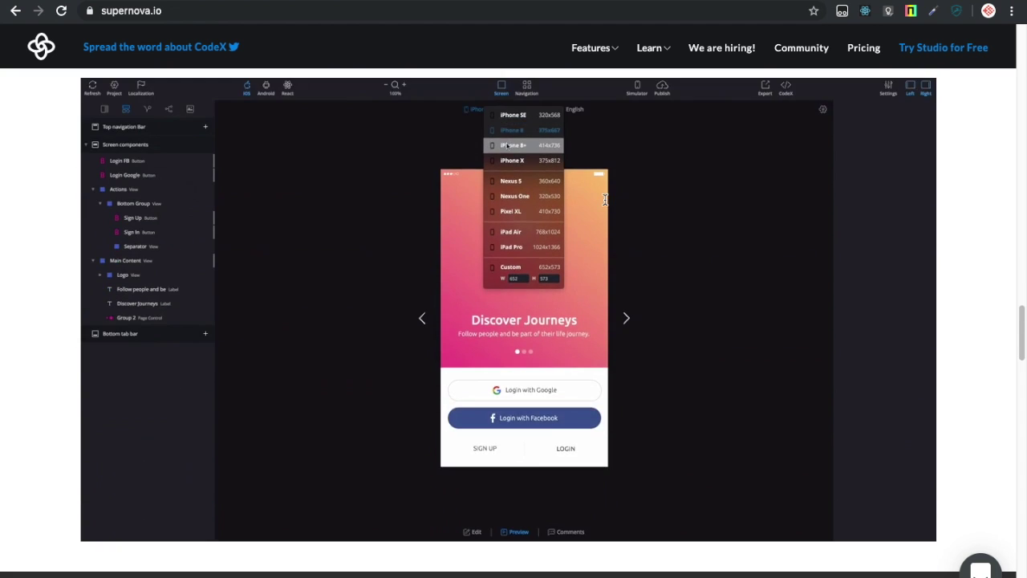
scroll(606, 199, "down", 7)
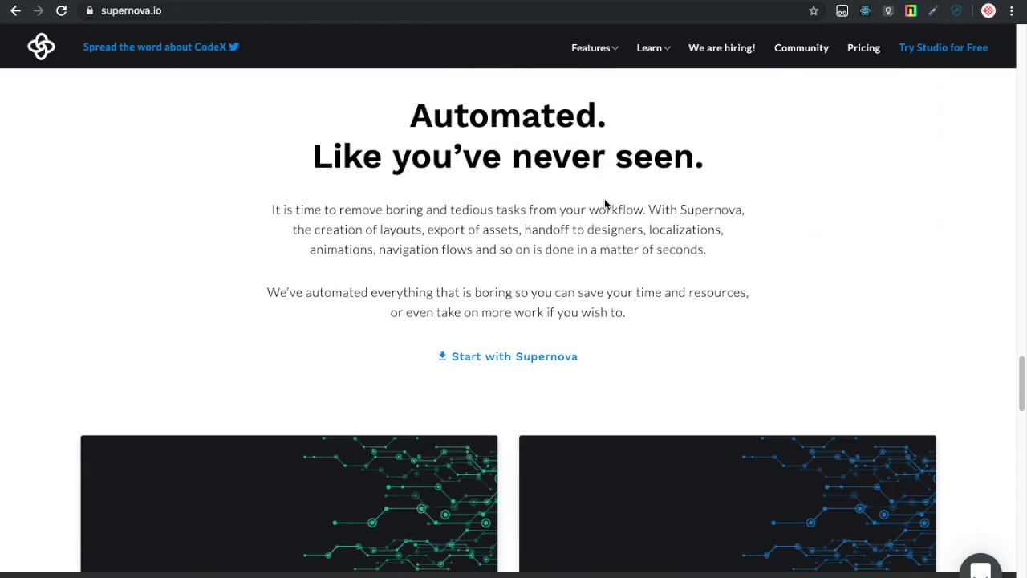
scroll(604, 201, "down", 4)
scroll(604, 201, "up", 8)
scroll(712, 135, "up", 13)
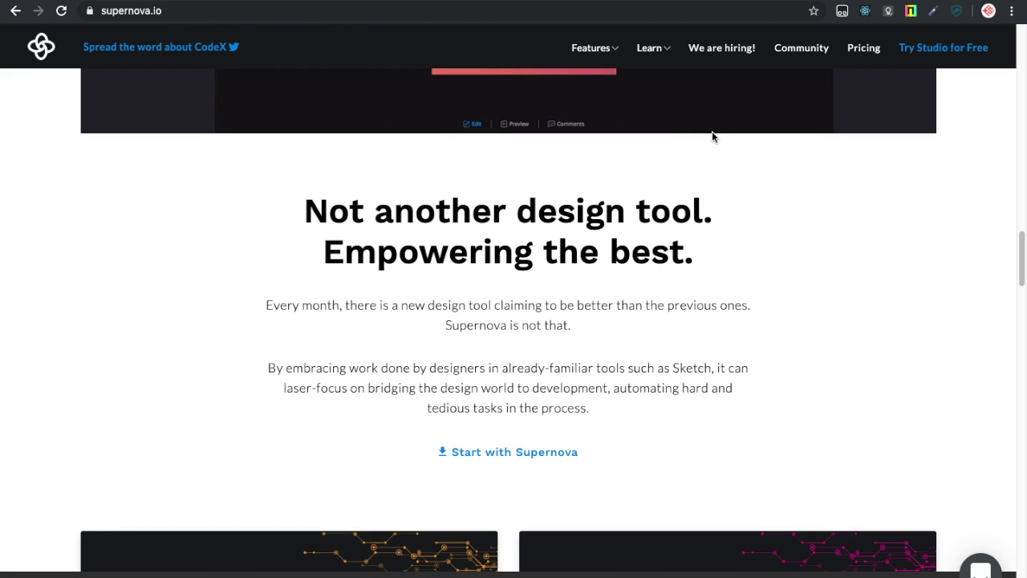
scroll(745, 119, "up", 6)
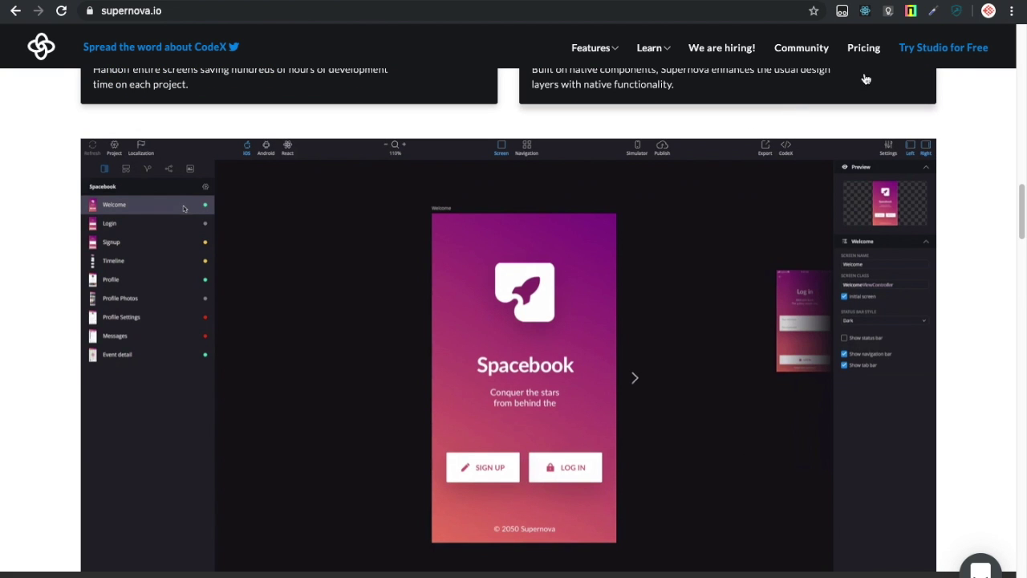
left_click(864, 50)
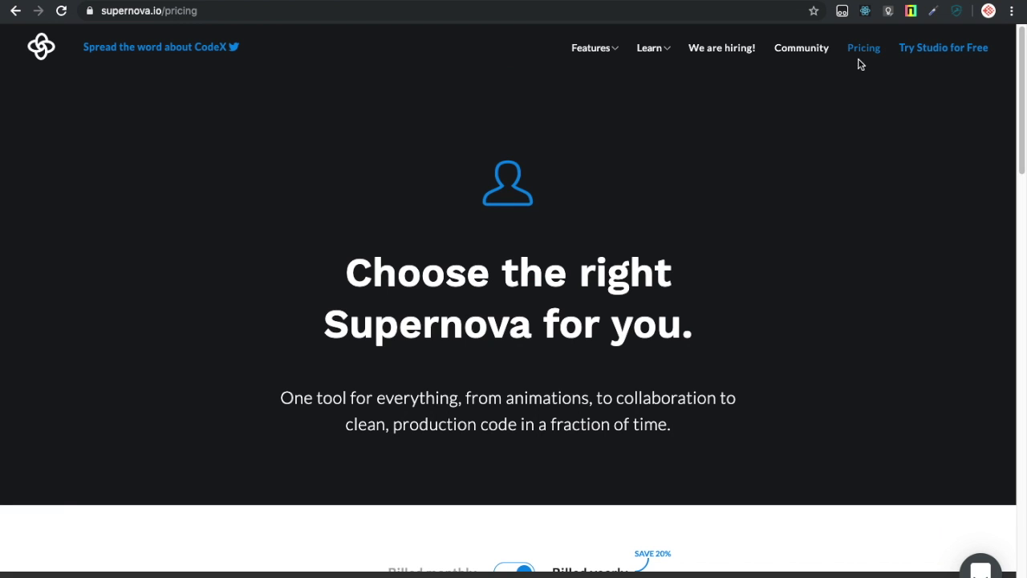
Scroll through the plan cards comparing prices, including the $20 Code plan with Export to Flutter.
scroll(731, 169, "down", 4)
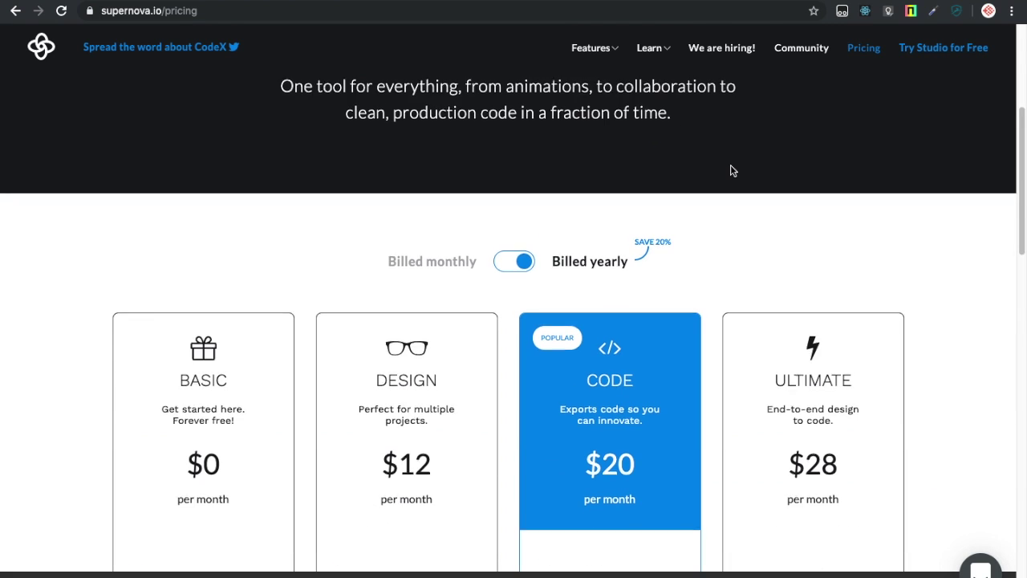
scroll(730, 170, "down", 3)
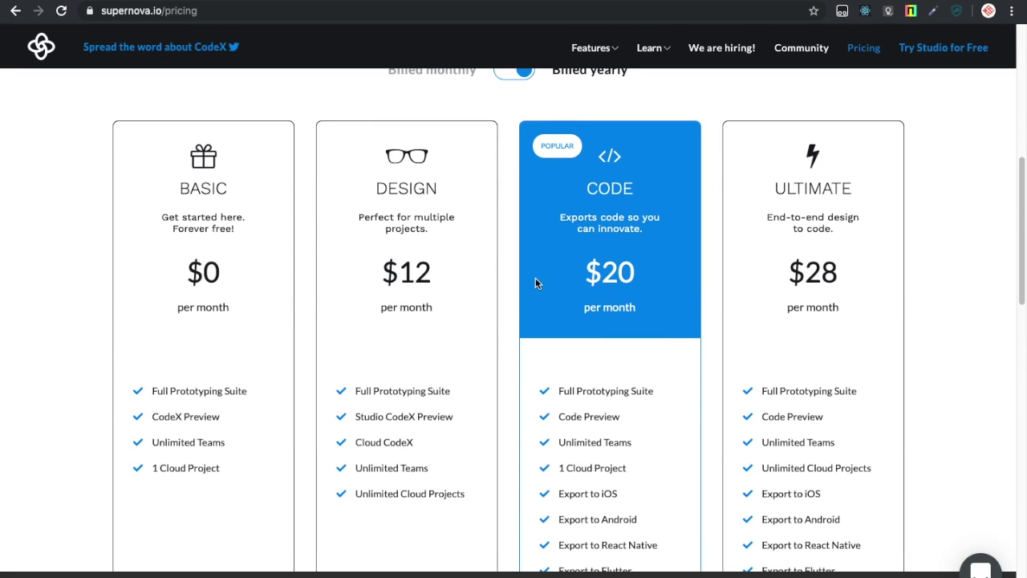
scroll(638, 236, "down", 4)
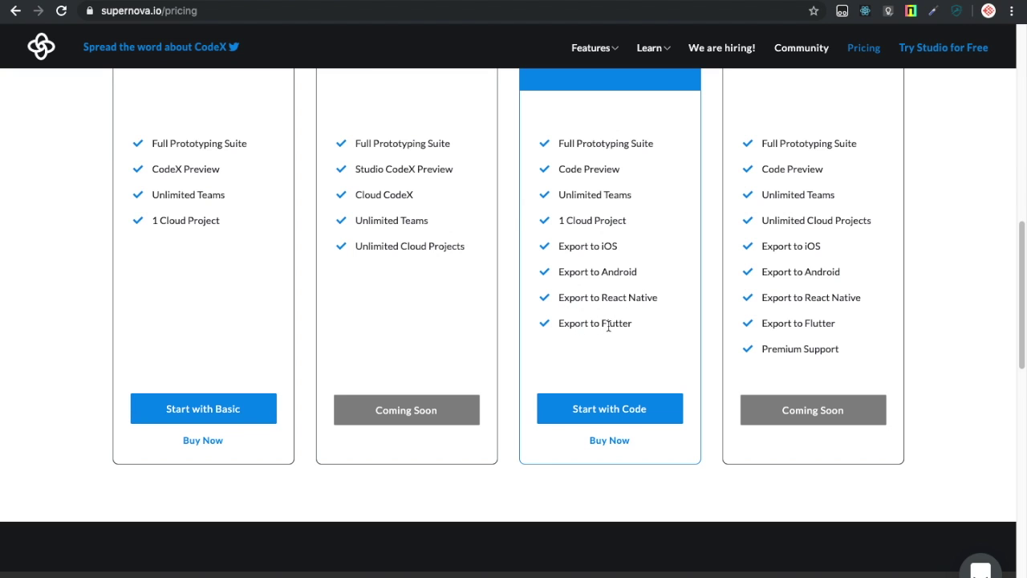
scroll(640, 323, "up", 3)
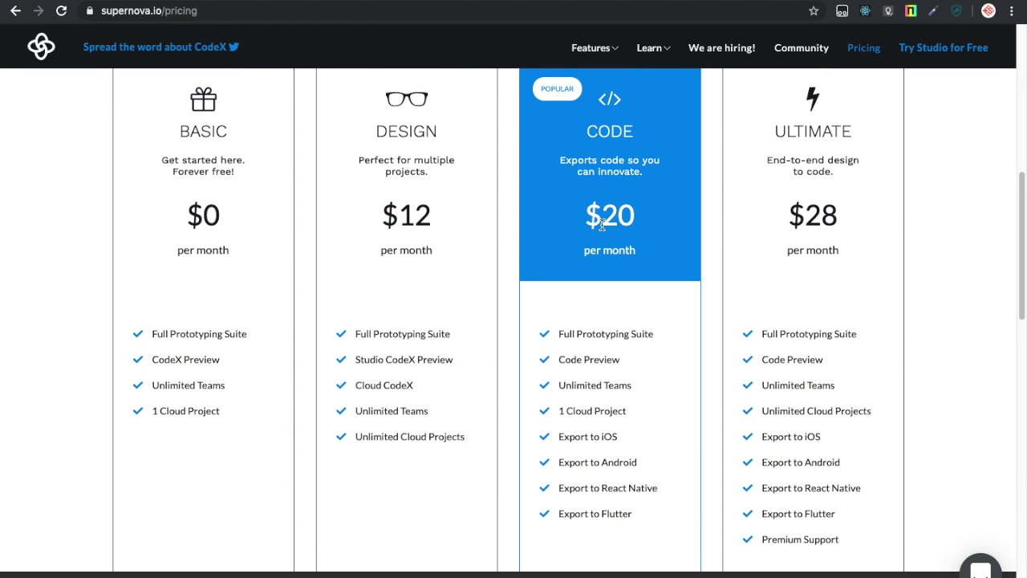
scroll(602, 225, "up", 2)
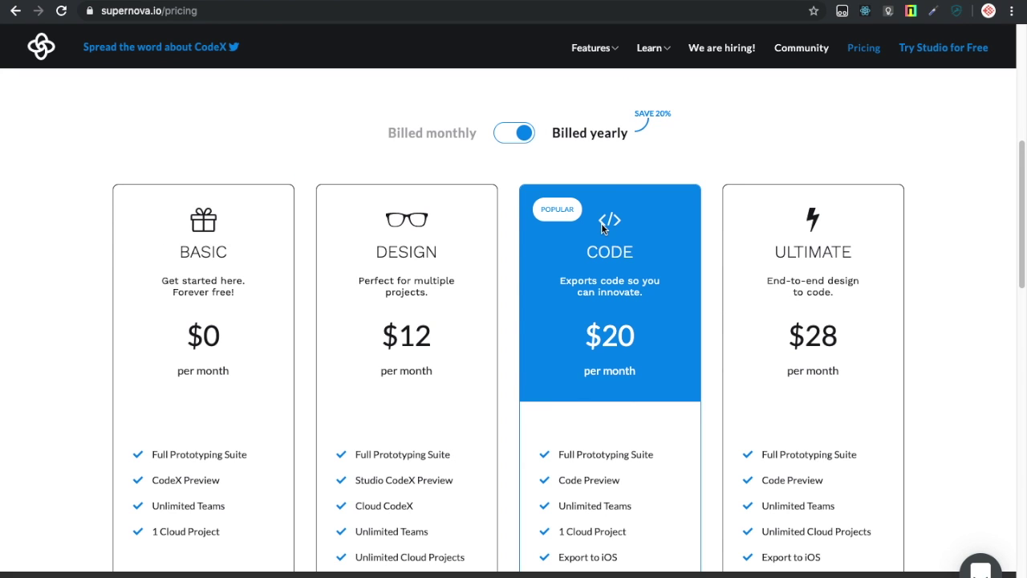
scroll(602, 229, "down", 2)
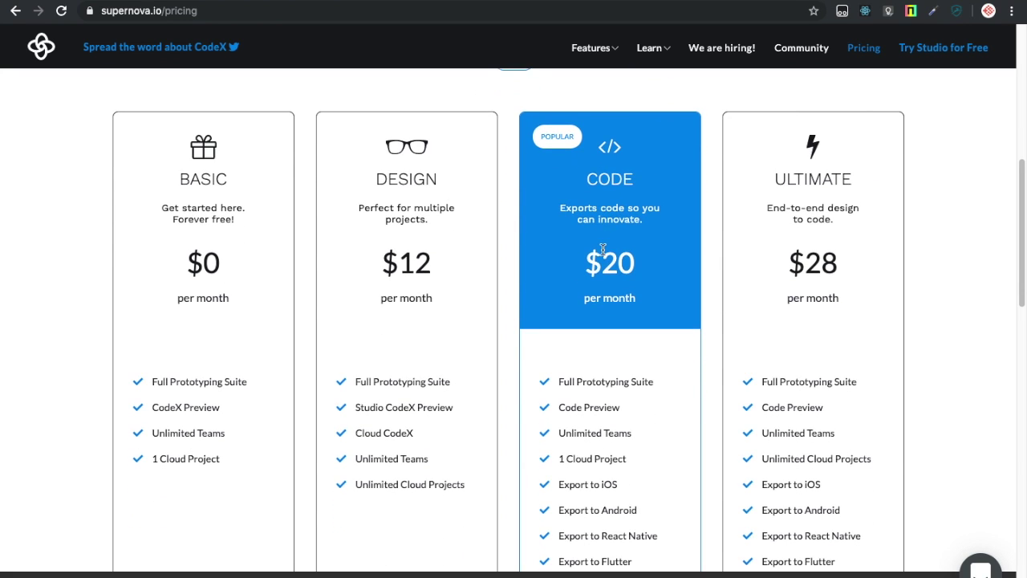
scroll(603, 250, "down", 5)
scroll(603, 254, "up", 1)
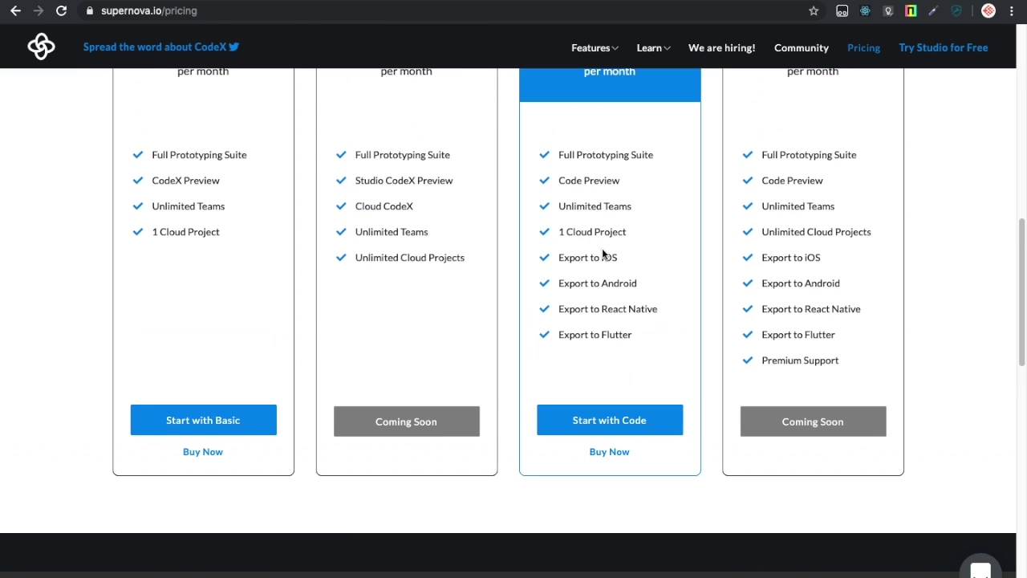
scroll(603, 253, "up", 3)
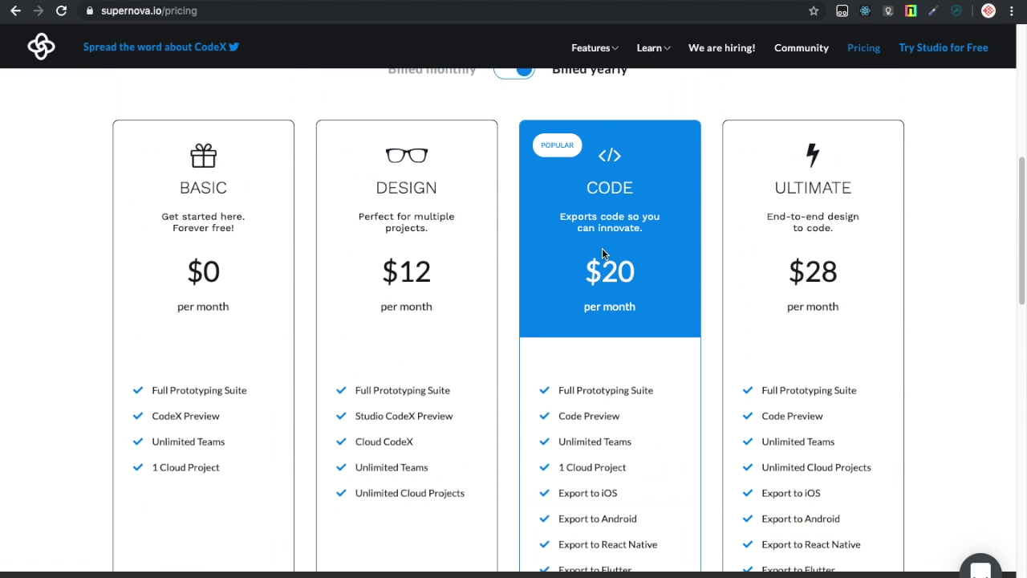
scroll(602, 253, "down", 6)
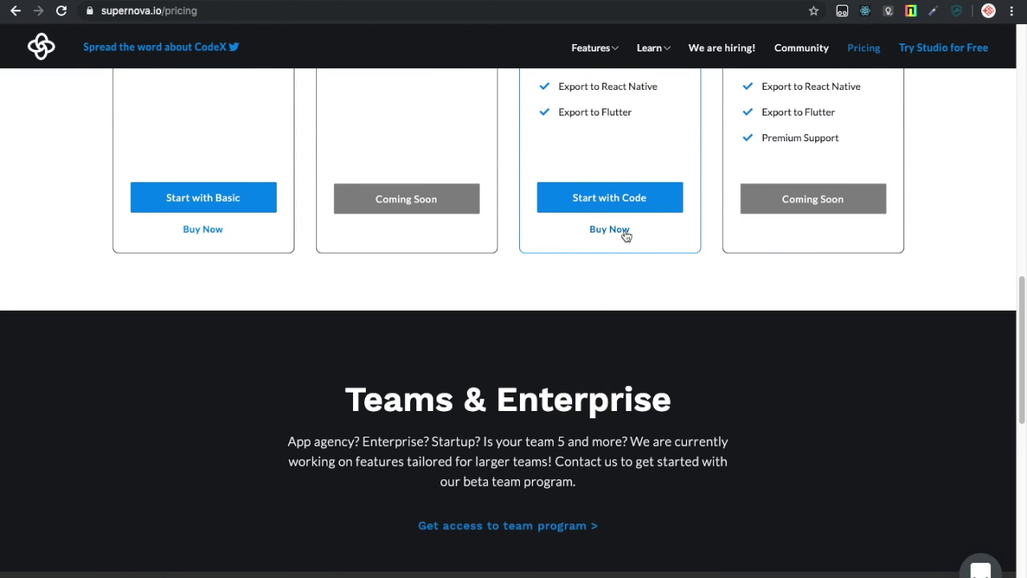
scroll(624, 234, "up", 4)
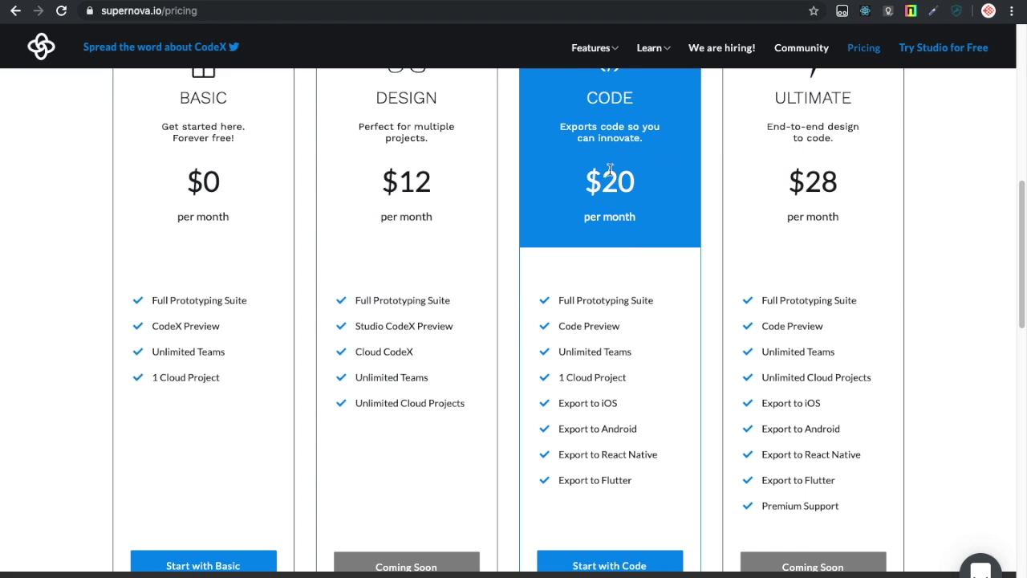
scroll(596, 263, "down", 3)
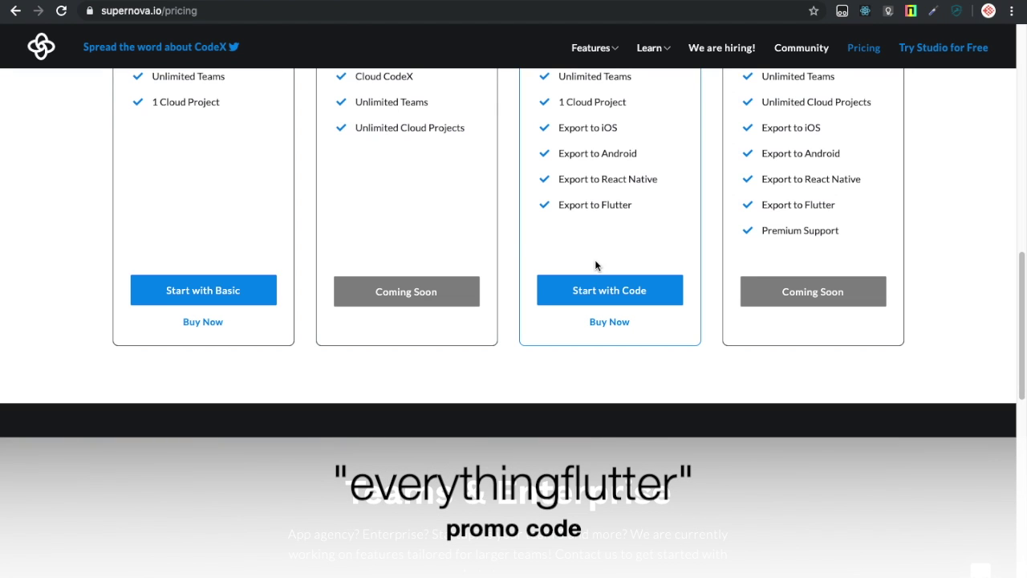
scroll(595, 265, "up", 3)
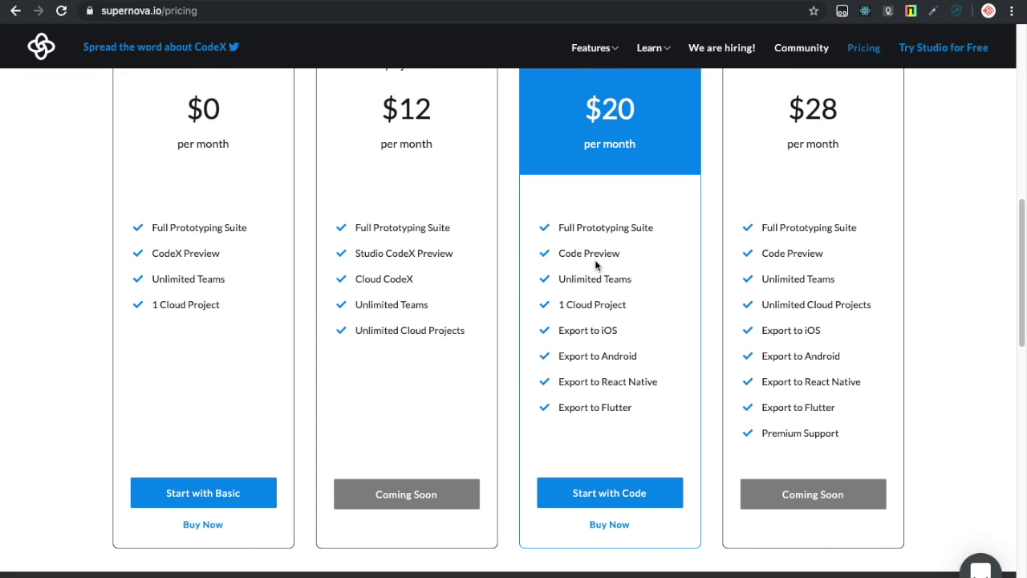
scroll(595, 259, "down", 2)
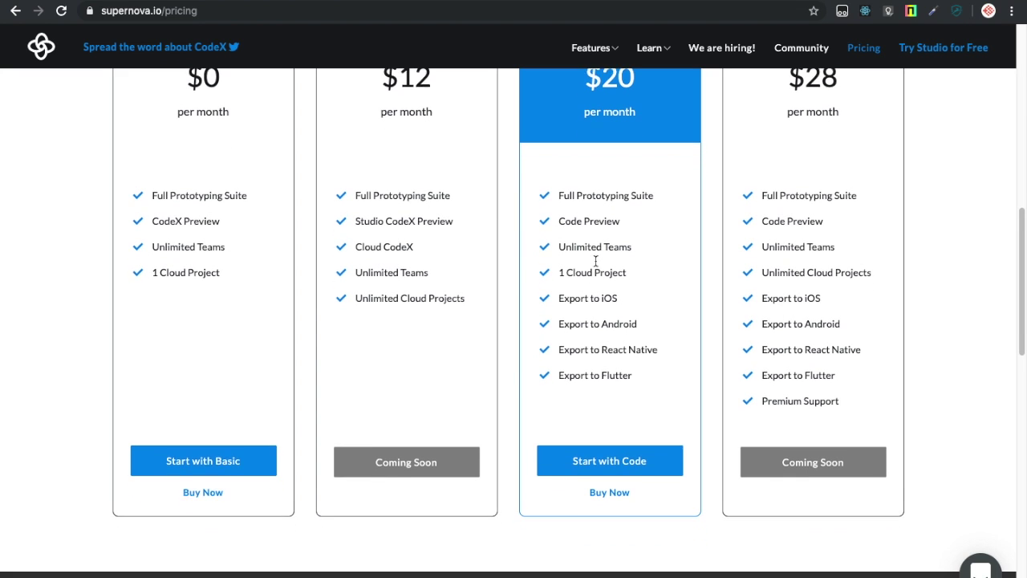
scroll(595, 260, "down", 4)
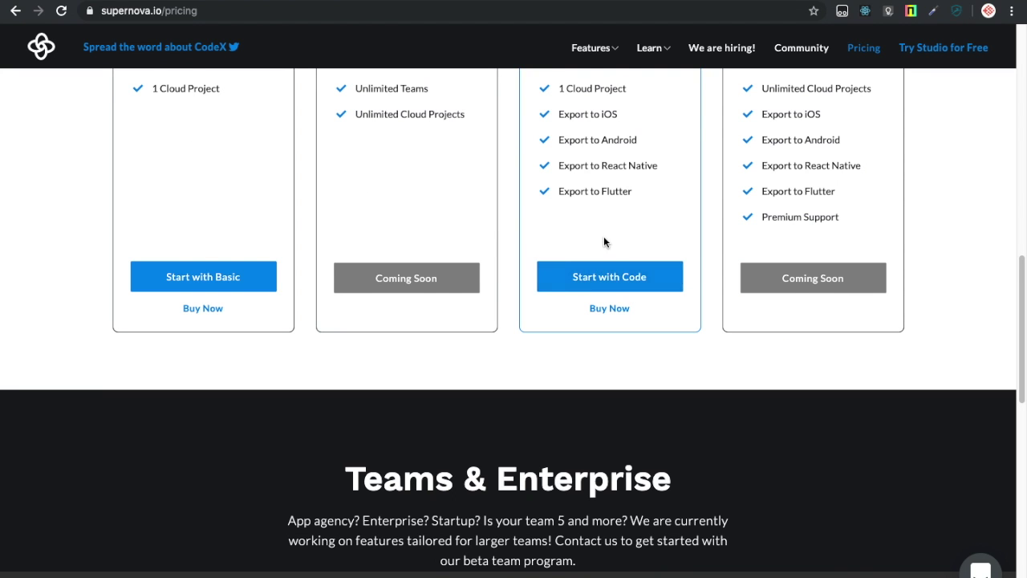
scroll(604, 235, "up", 6)
scroll(604, 236, "up", 1)
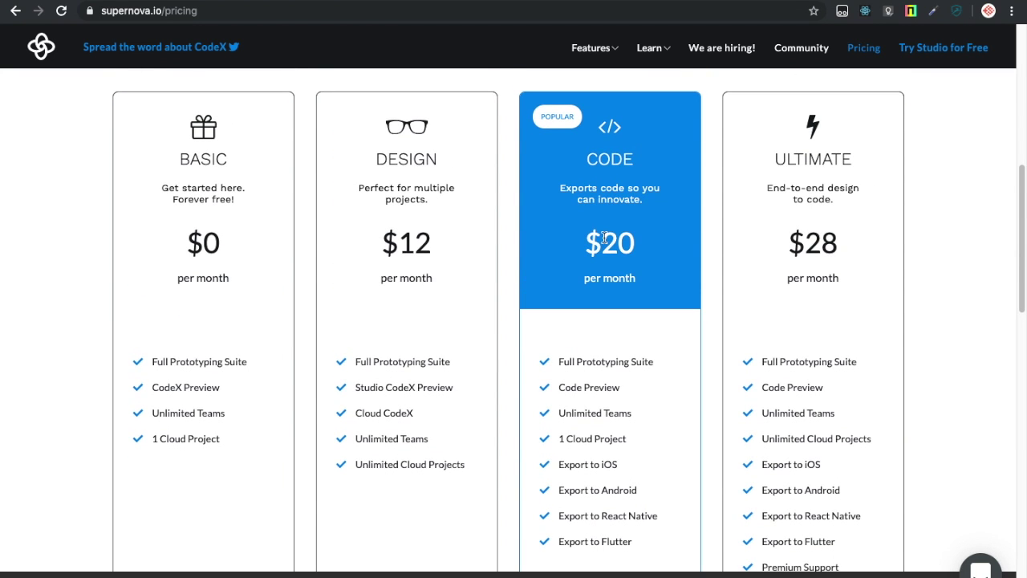
scroll(604, 238, "down", 4)
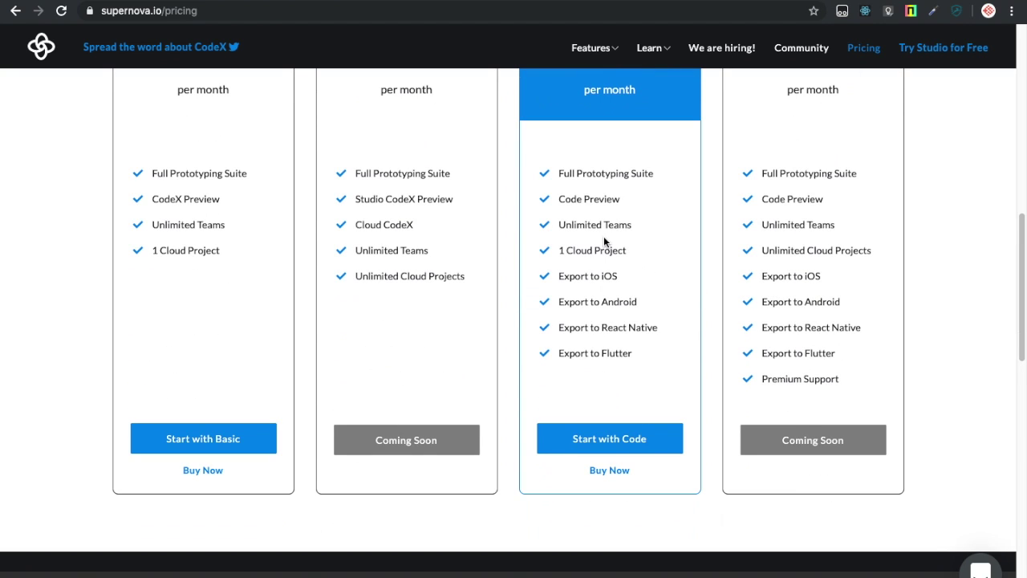
scroll(603, 236, "down", 1)
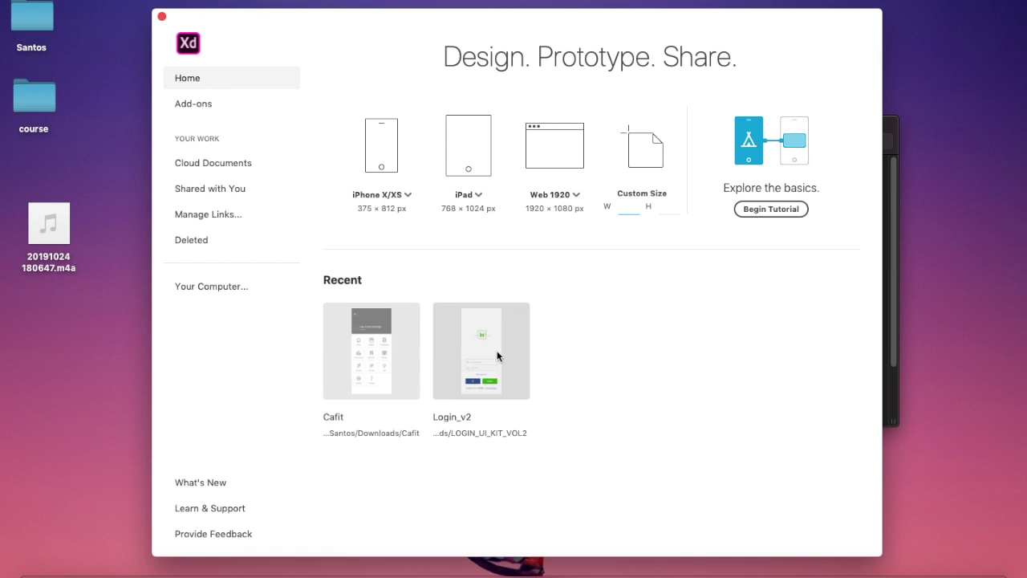
Open Cafit and pan across its Onboarding, CFA Menu, home and Schedule artboards.
left_click(389, 361)
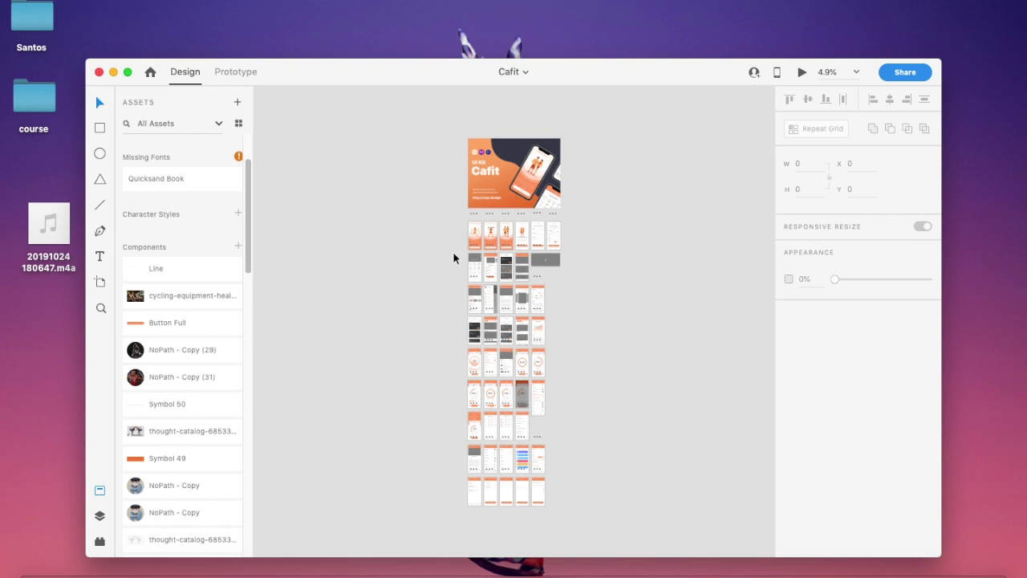
scroll(454, 258, "up", 5)
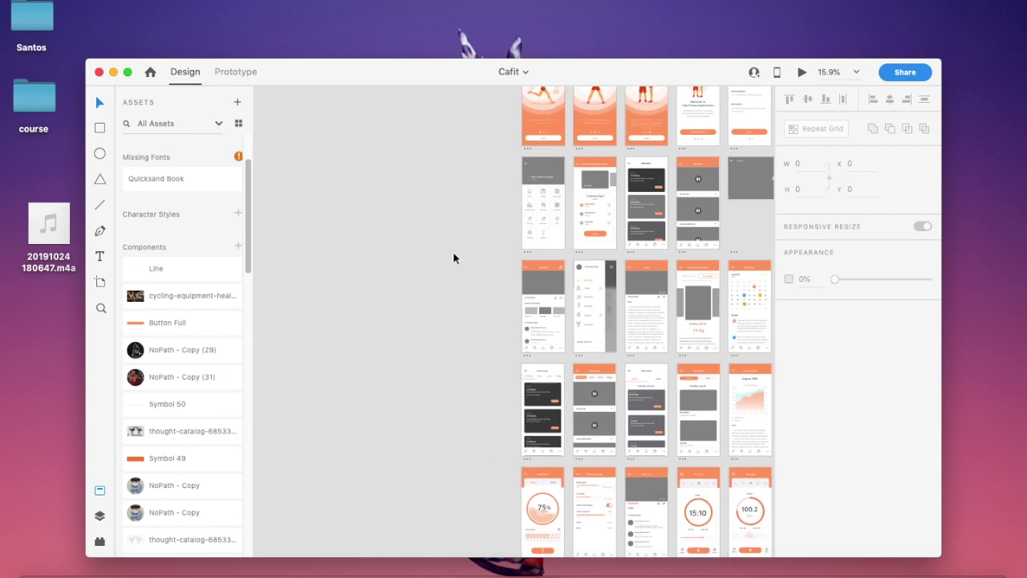
scroll(526, 249, "up", 5)
scroll(522, 247, "up", 3)
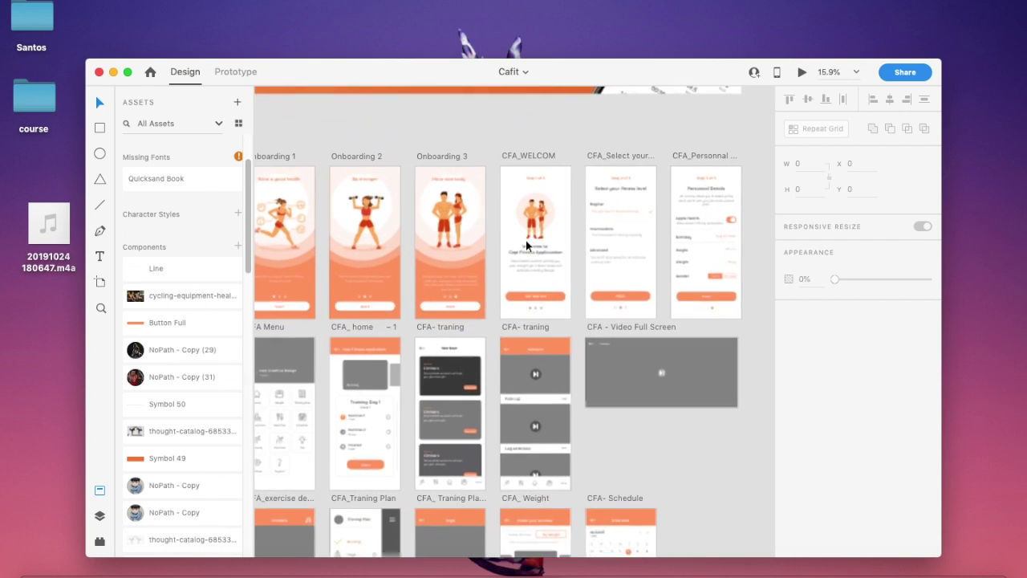
scroll(416, 243, "left", 3)
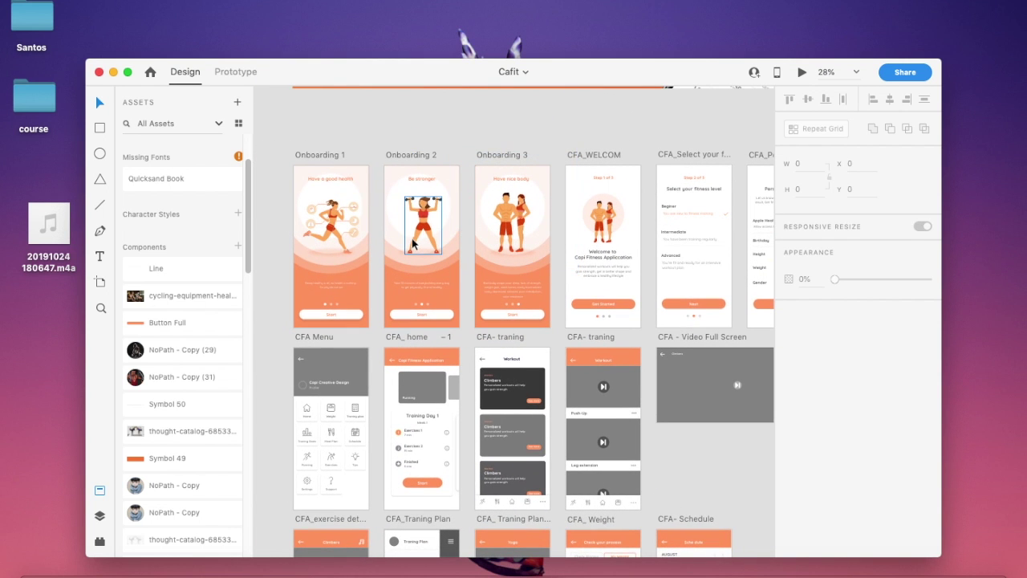
scroll(351, 247, "up", 4)
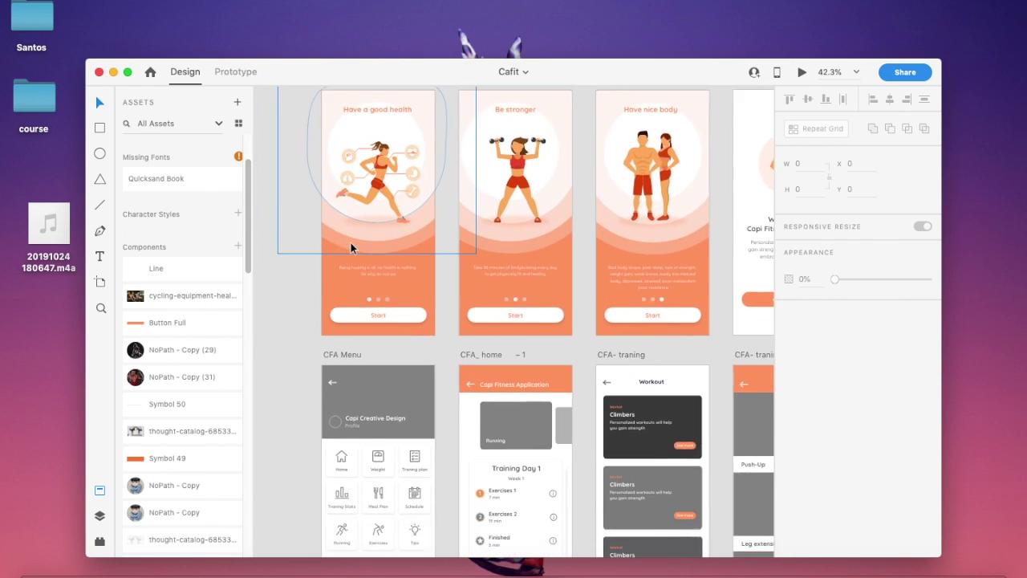
scroll(351, 247, "down", 2)
scroll(442, 219, "right", 3)
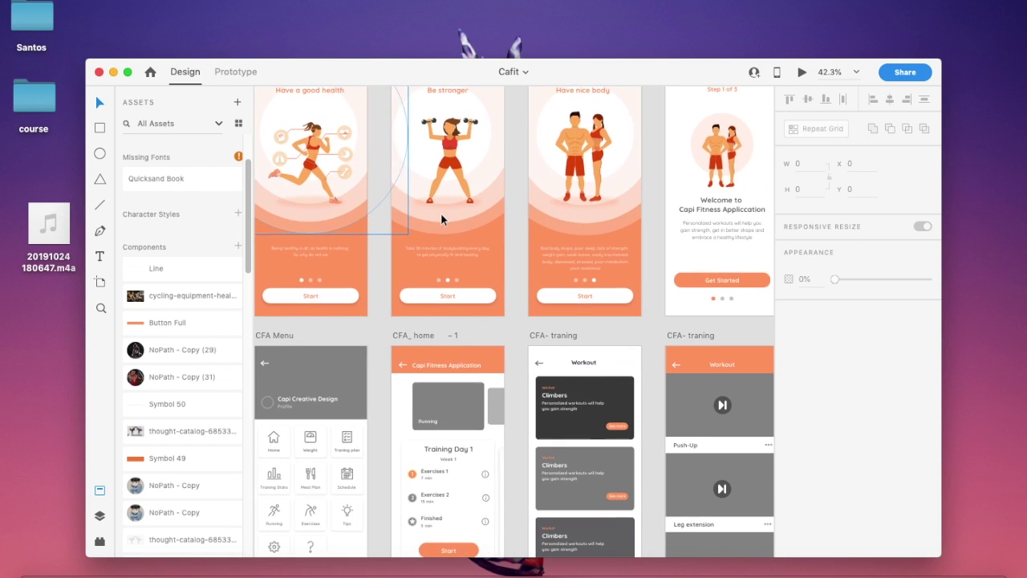
scroll(498, 229, "right", 7)
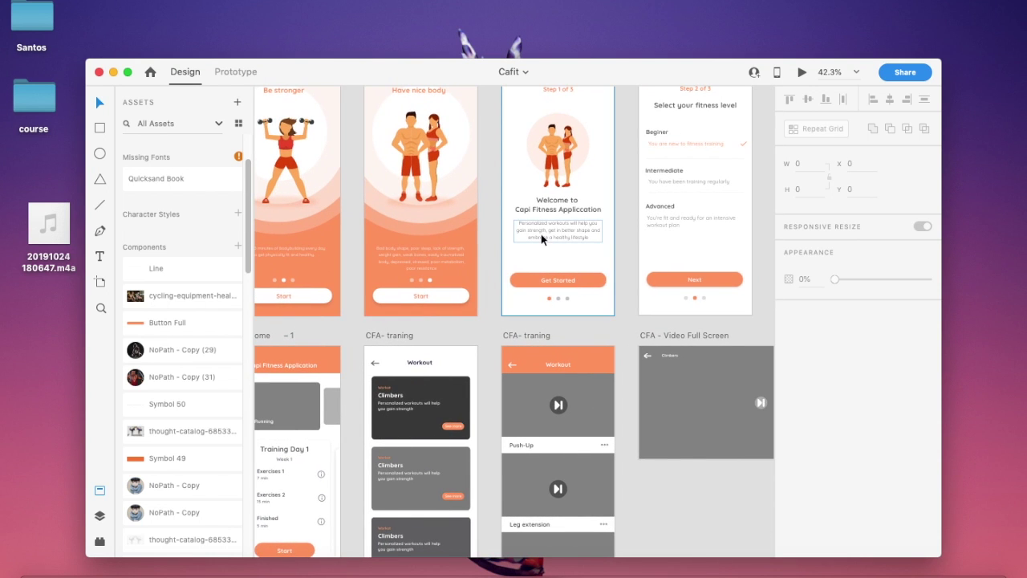
scroll(541, 238, "down", 5)
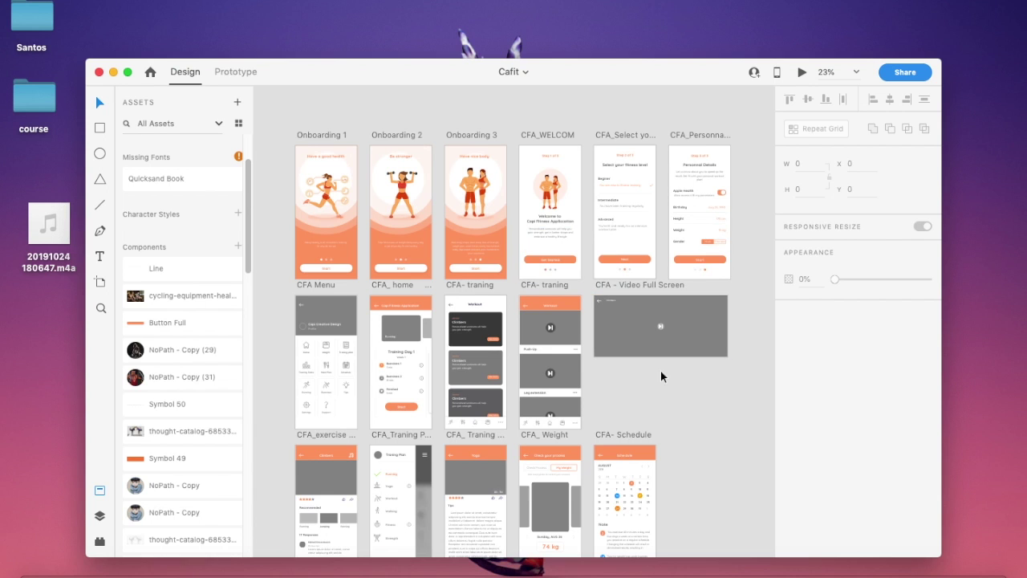
Launch Supernova Studio and import iphone-x-modern-cards-login-gusta.sketch from Downloads.
left_click(760, 571)
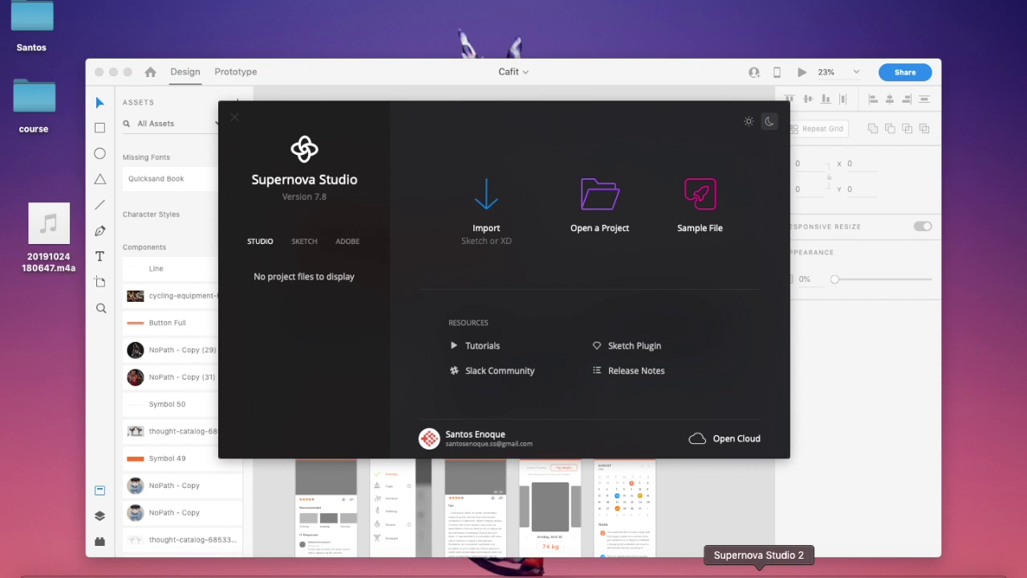
left_click(487, 210)
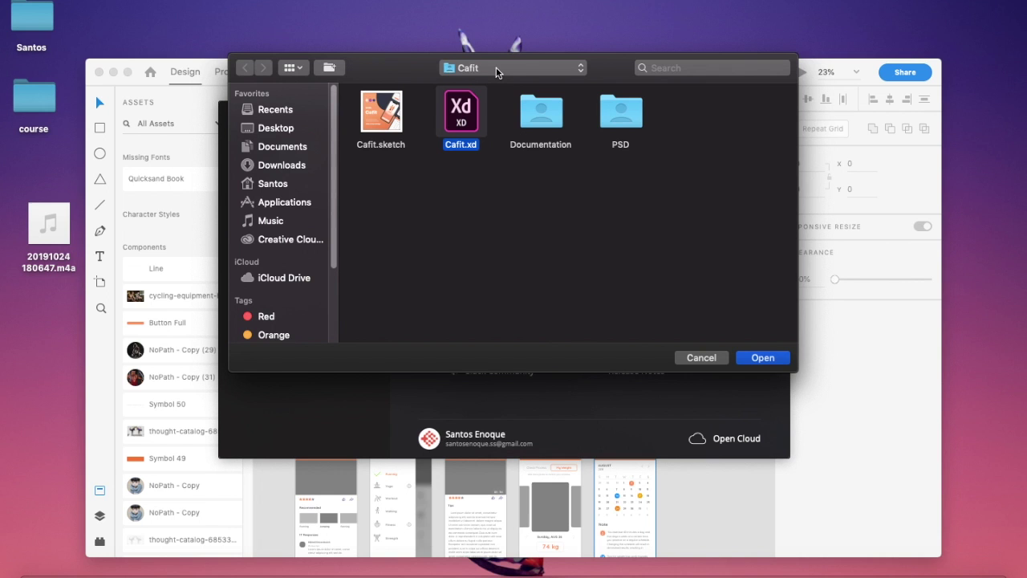
left_click(294, 166)
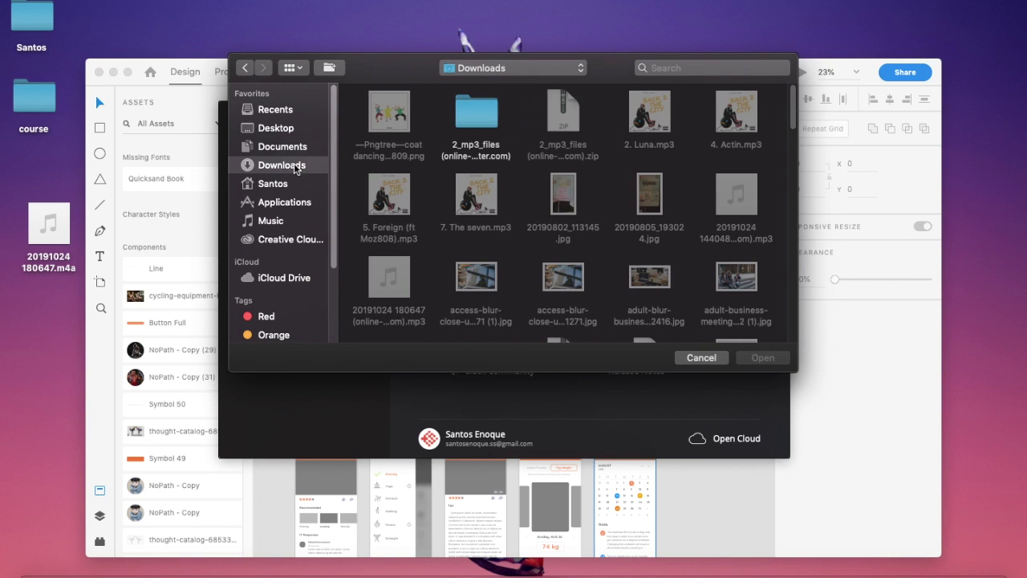
scroll(504, 171, "down", 10)
scroll(506, 173, "down", 8)
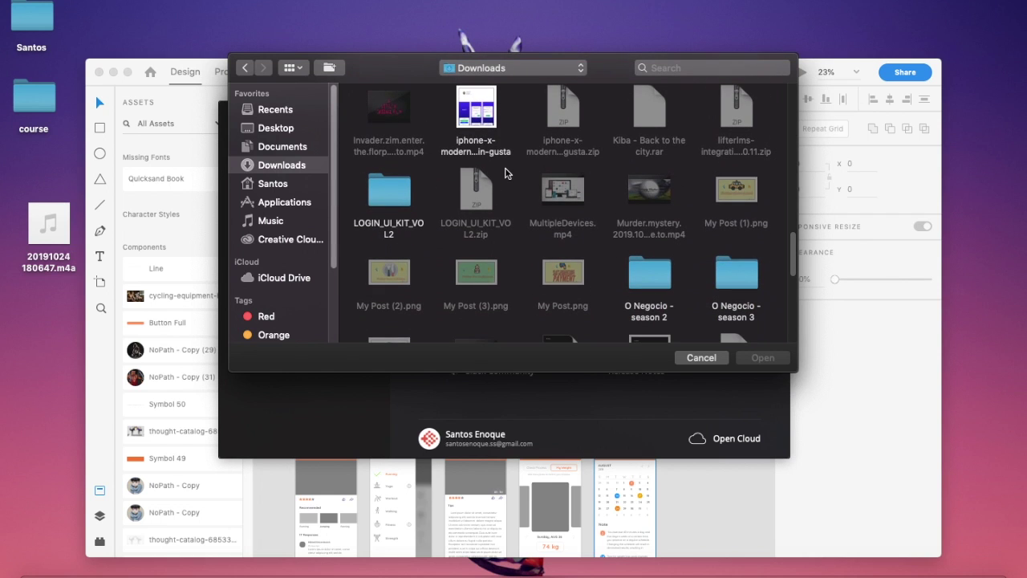
left_click(474, 109)
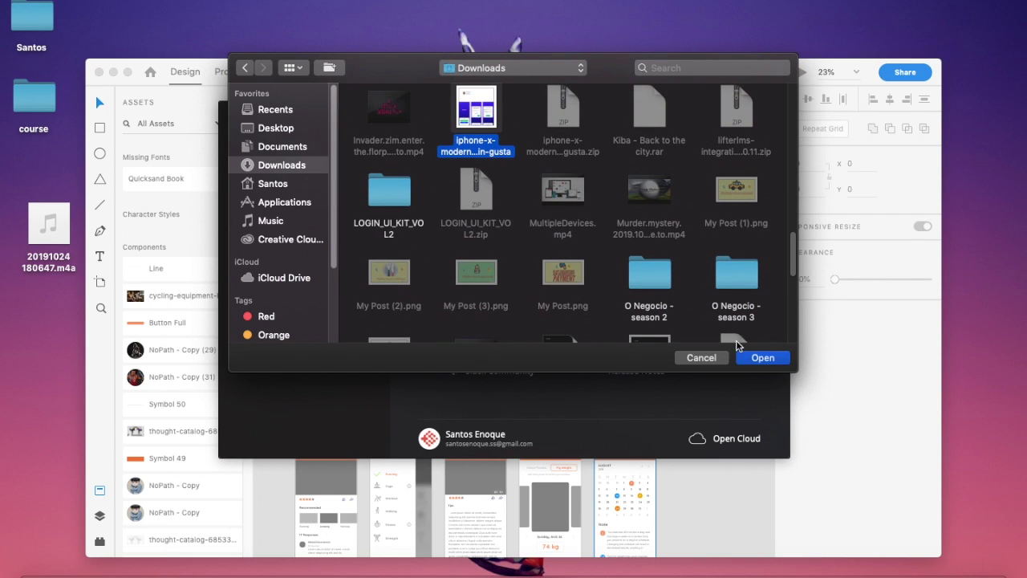
left_click(754, 361)
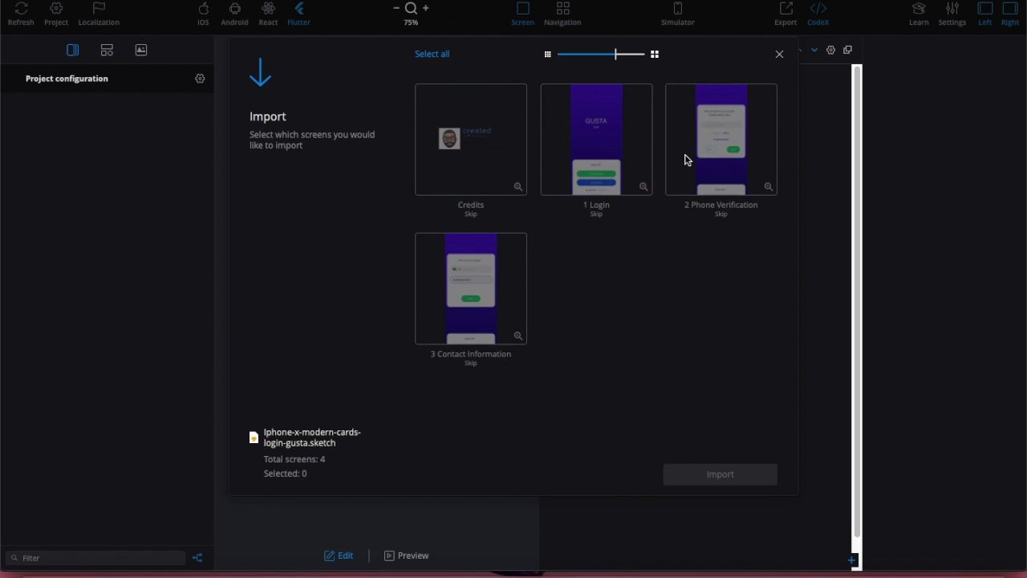
Select the 1 Login and 3 Contact Information screens in the Import dialog and import them.
left_click(585, 143)
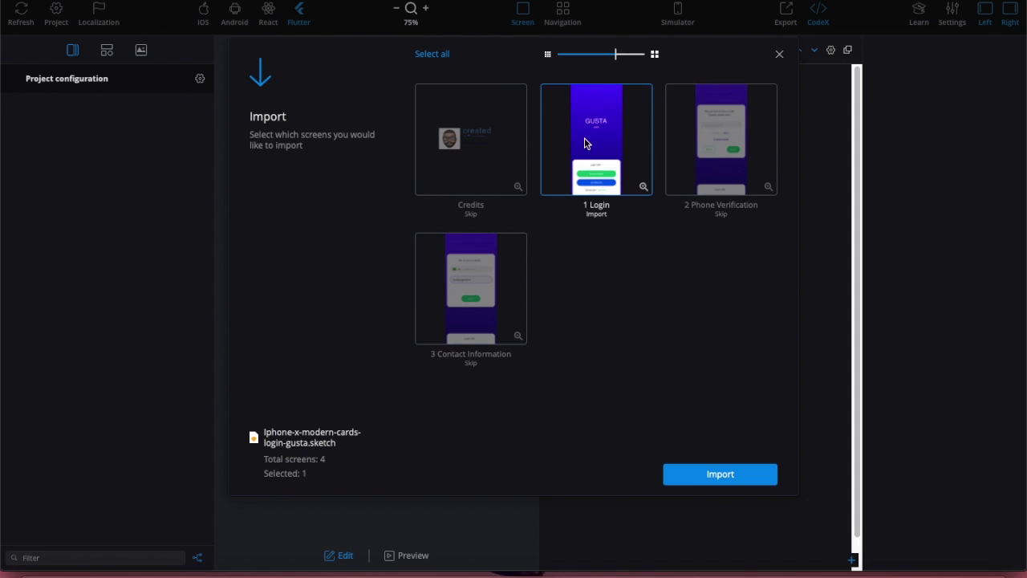
left_click(498, 268)
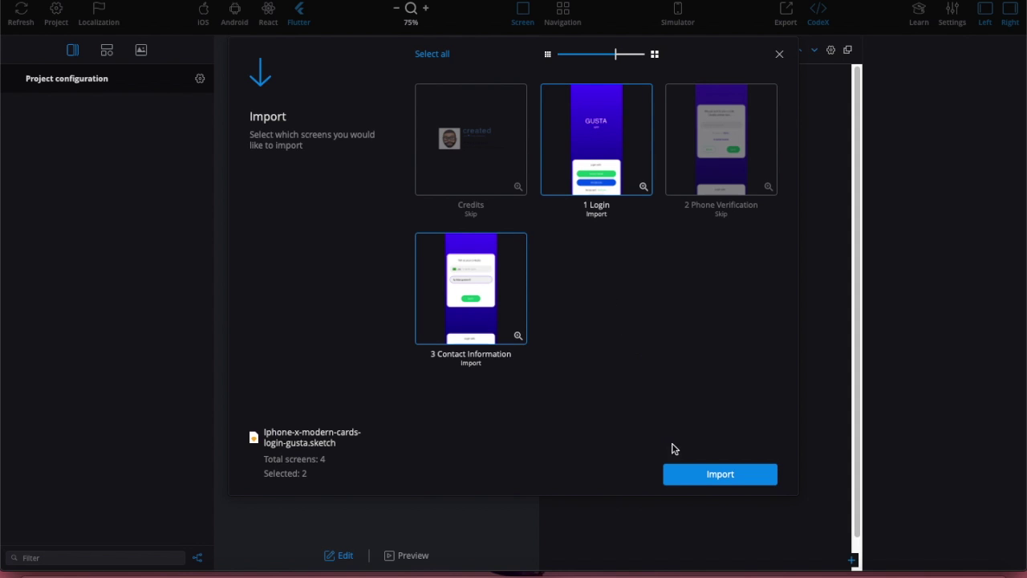
left_click(687, 475)
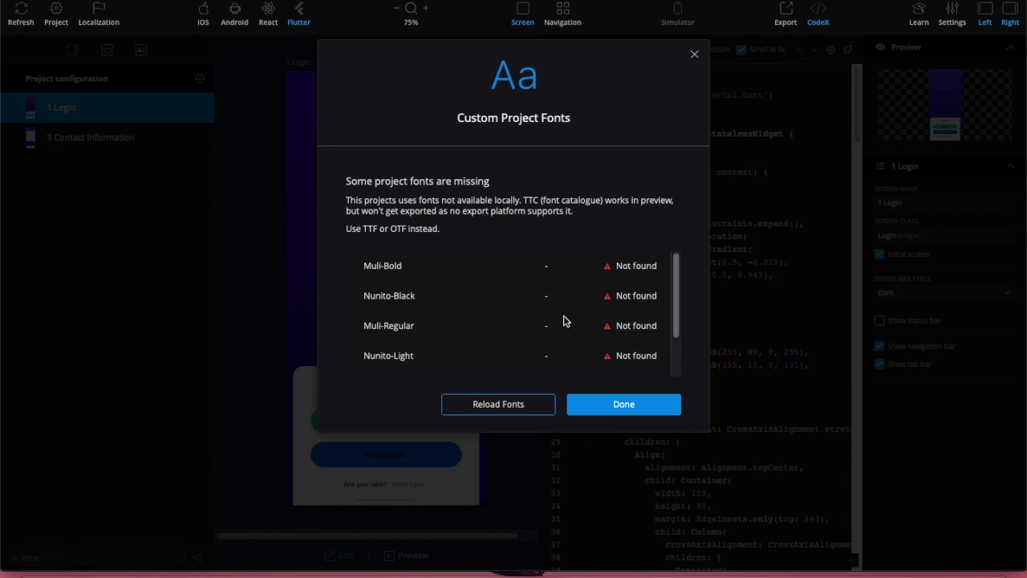
Dismiss the missing-fonts notice, then review the 3 Contact Information and 1 Login screens.
left_click(602, 403)
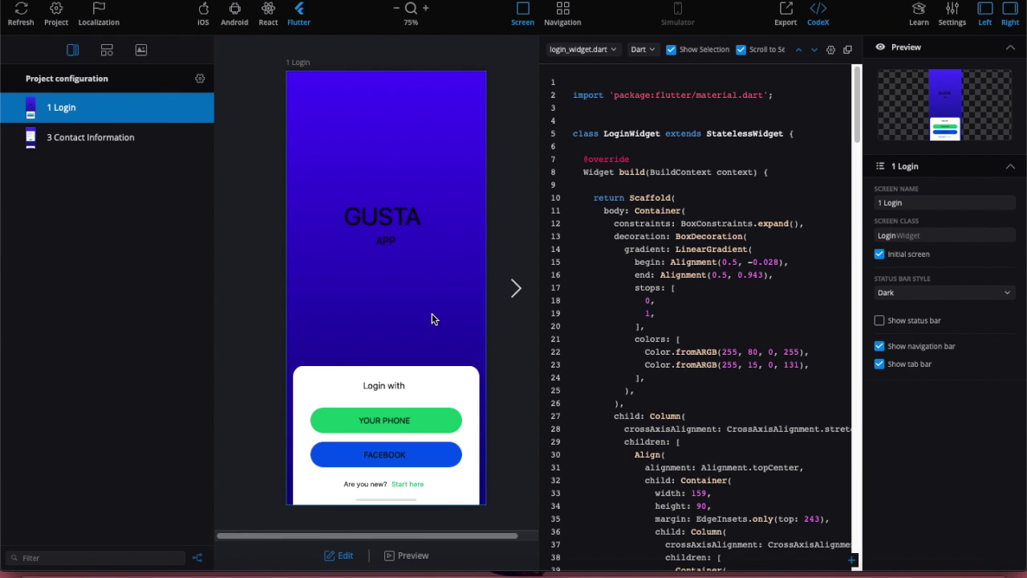
left_click(116, 142)
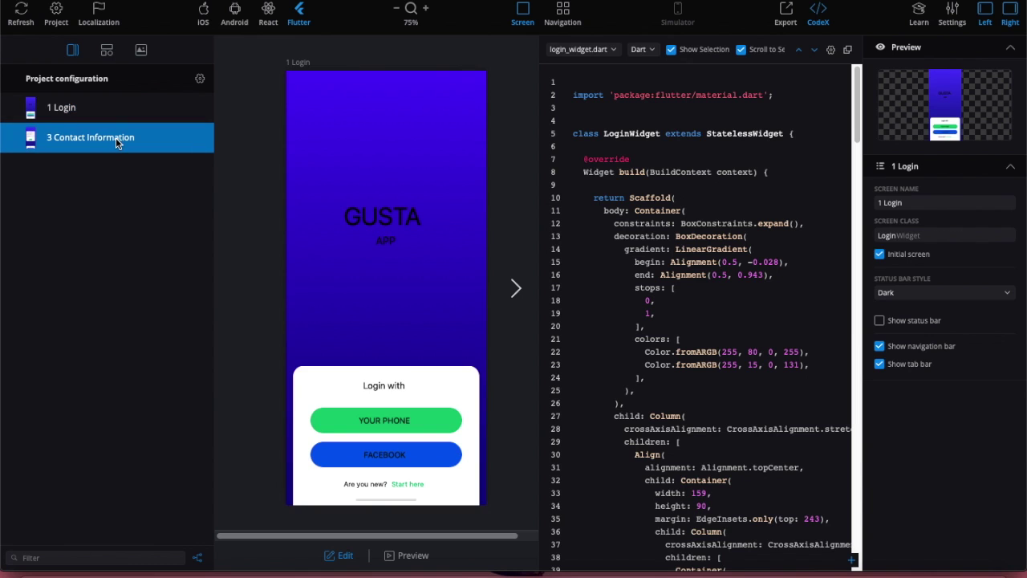
left_click(87, 105)
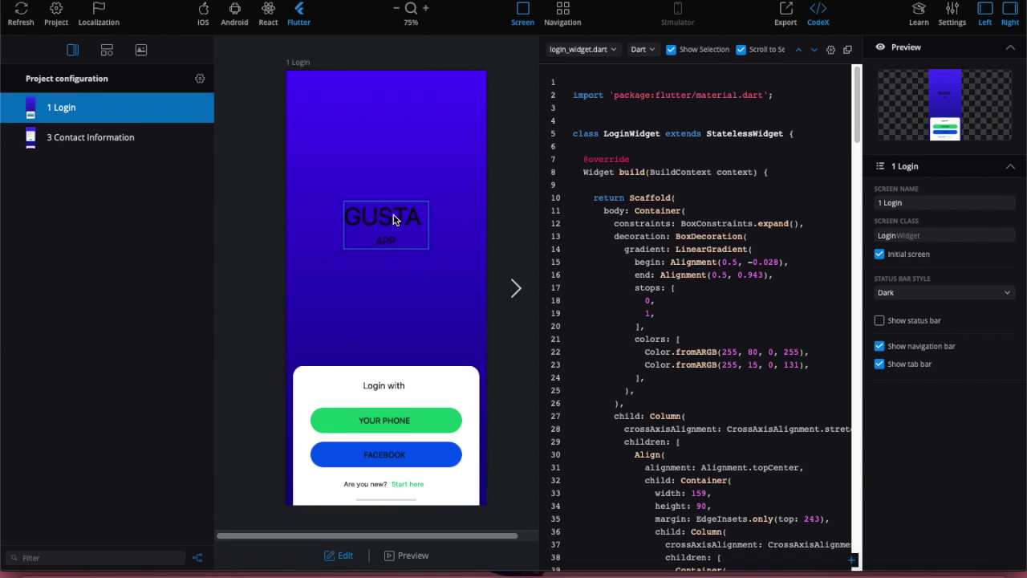
scroll(699, 281, "down", 5)
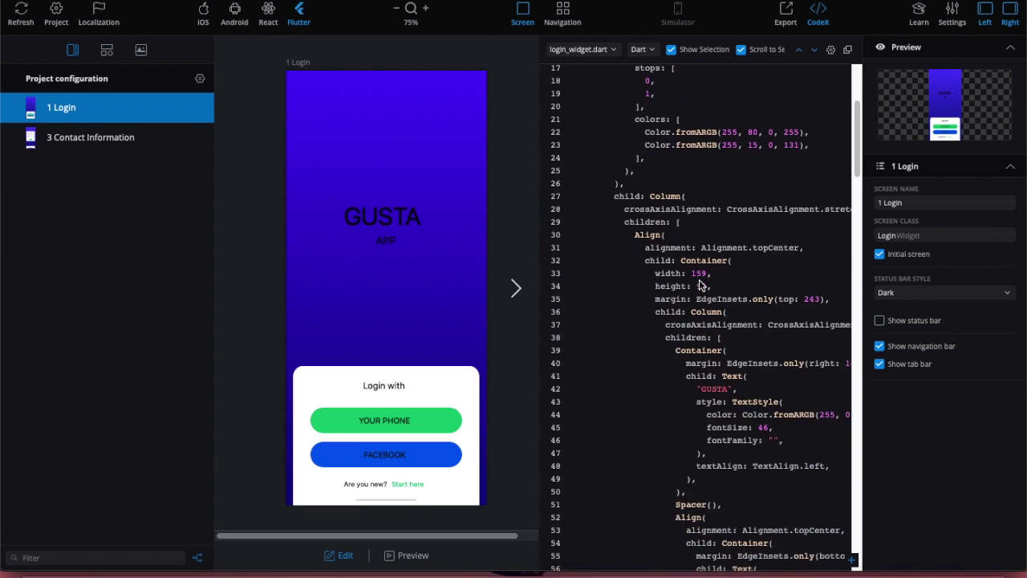
scroll(711, 277, "up", 5)
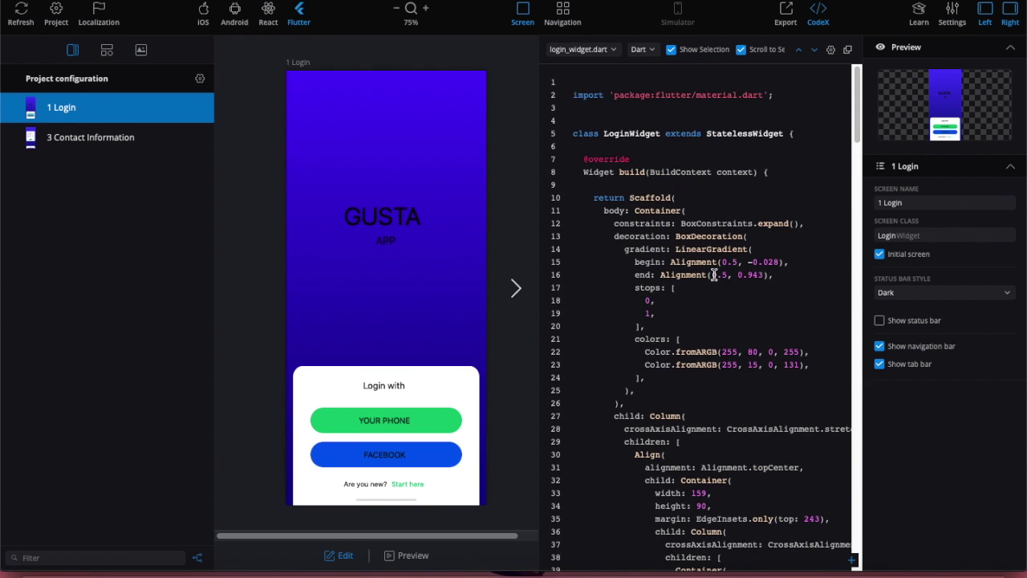
scroll(714, 276, "down", 12)
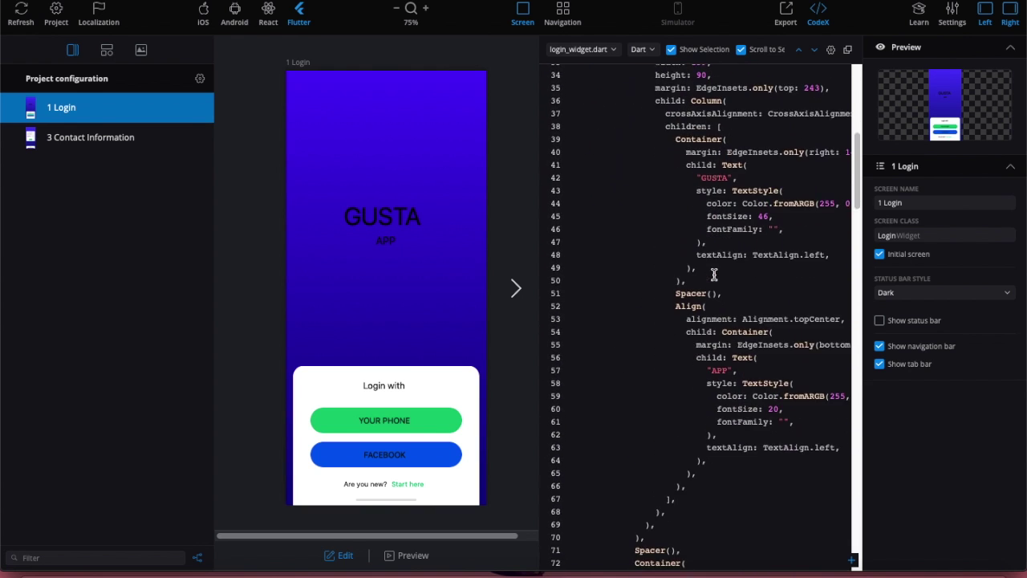
Preview the login screen's React, Android and iOS code, return to Flutter, and open Export.
left_click(266, 18)
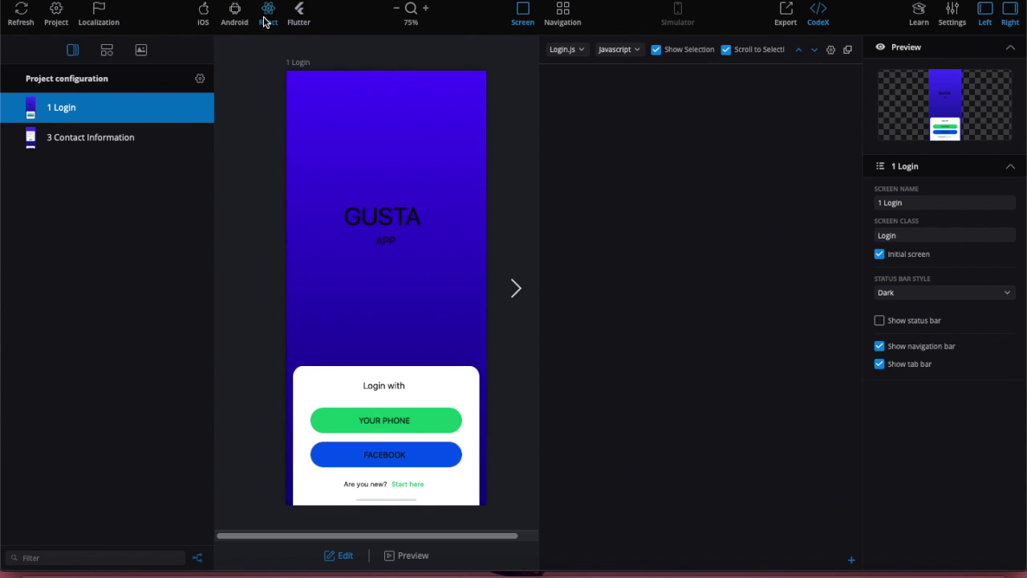
left_click(239, 16)
left_click(203, 16)
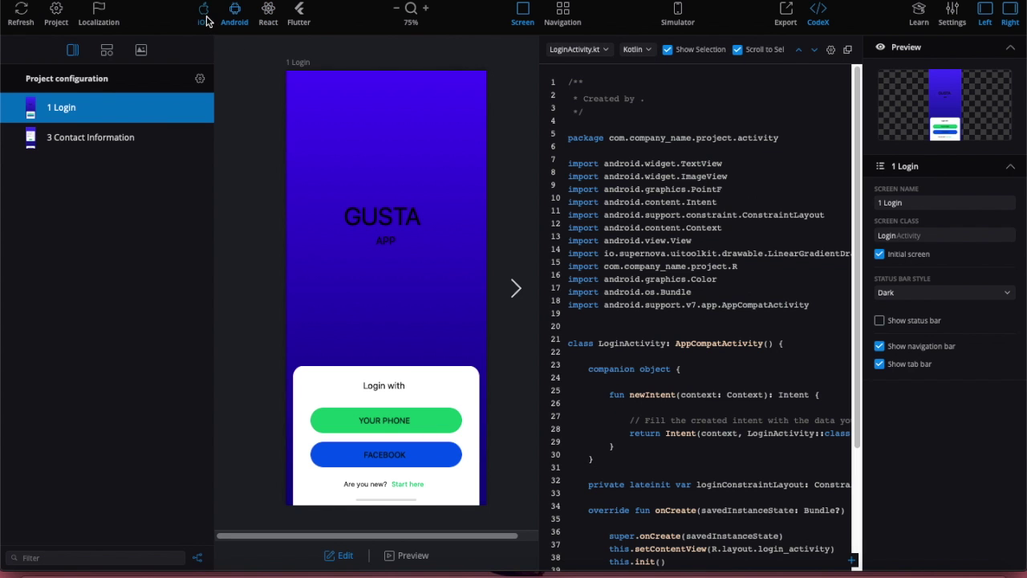
left_click(302, 16)
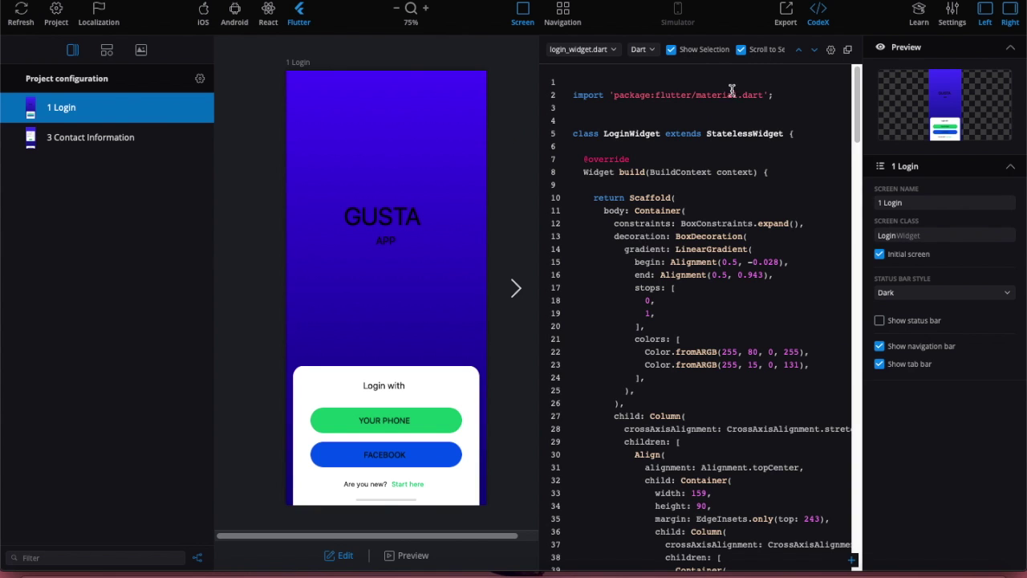
left_click(779, 19)
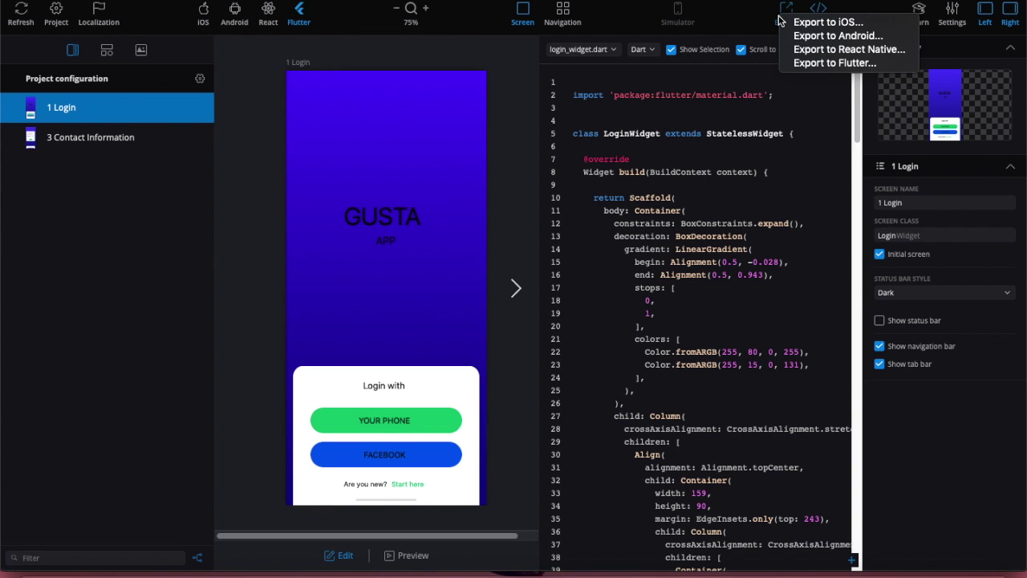
Start Export to Flutter, continuing despite the missing Muli and Nunito fonts.
left_click(826, 63)
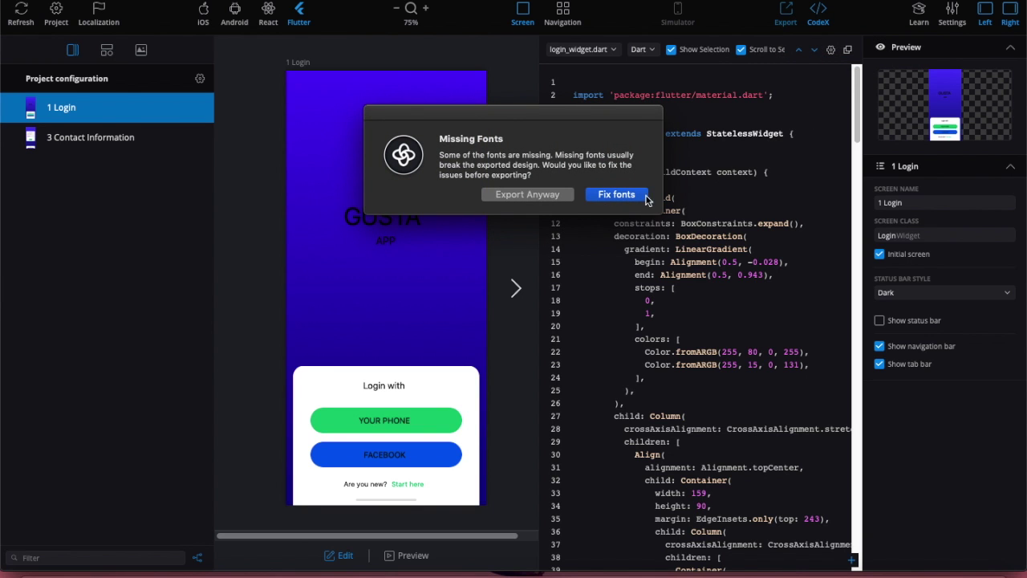
left_click(544, 197)
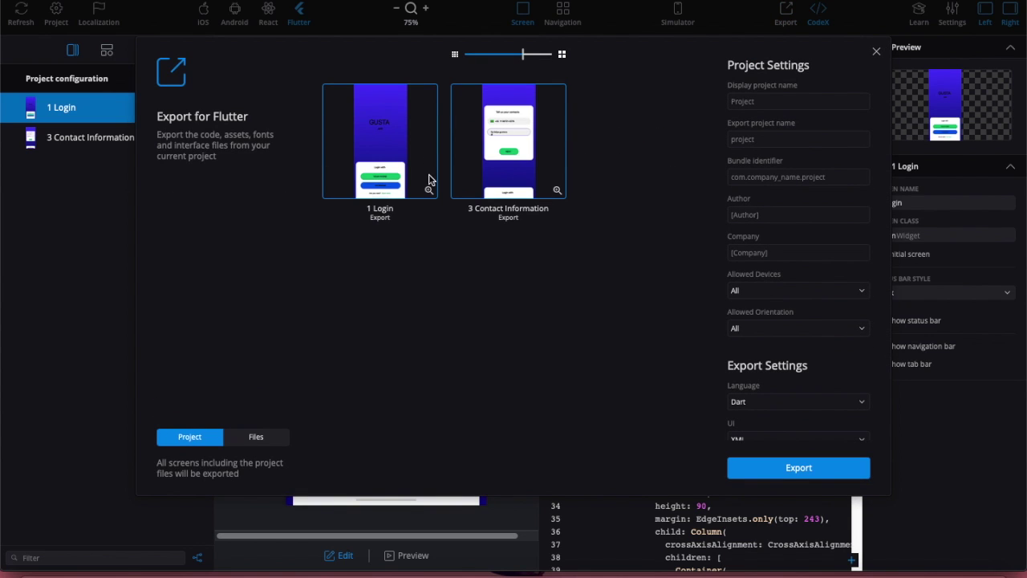
left_click(377, 154)
left_click(256, 437)
Export only the 1 Login screen's Flutter files to the Desktop.
left_click(365, 145)
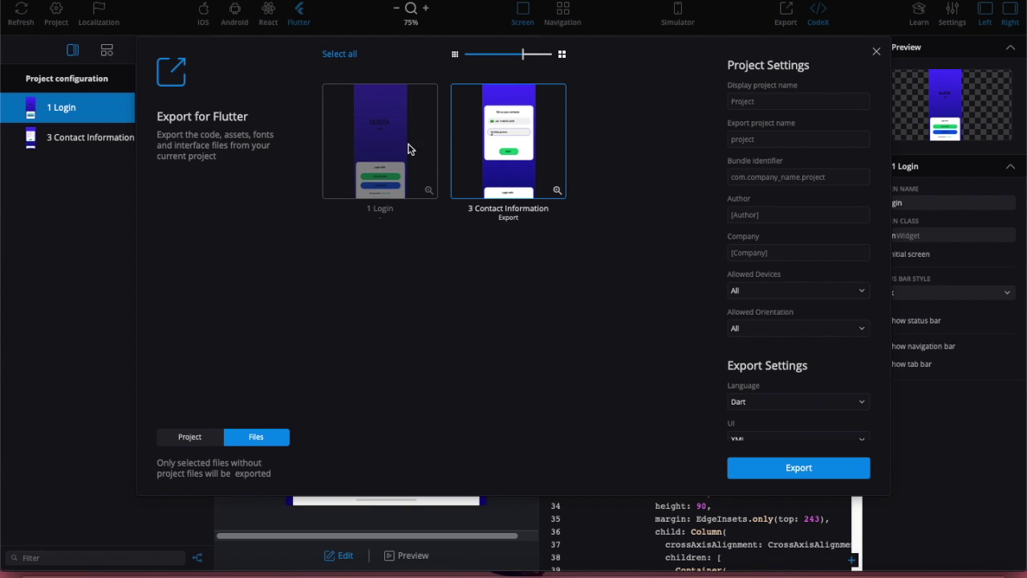
left_click(512, 161)
left_click(388, 127)
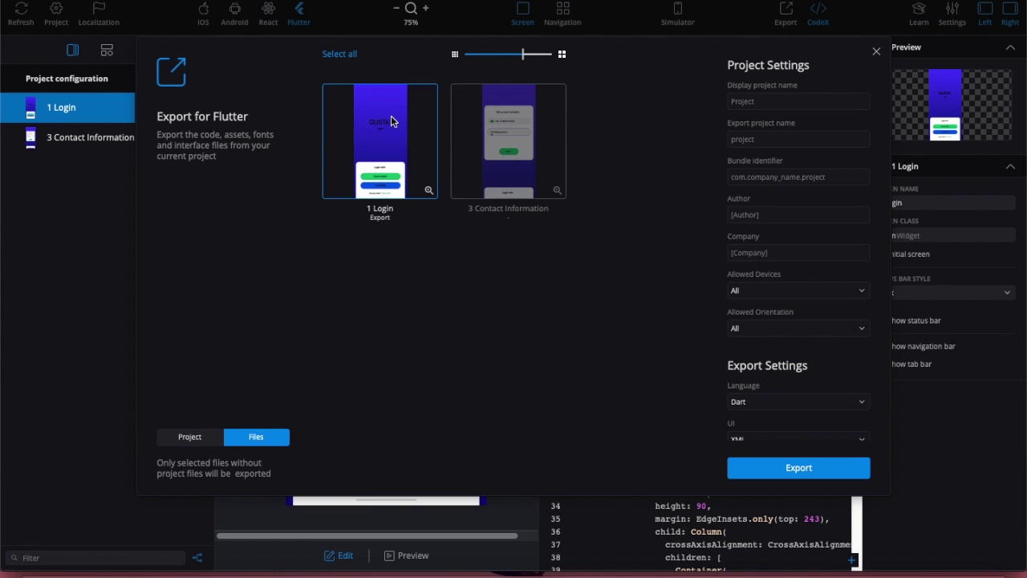
left_click(760, 468)
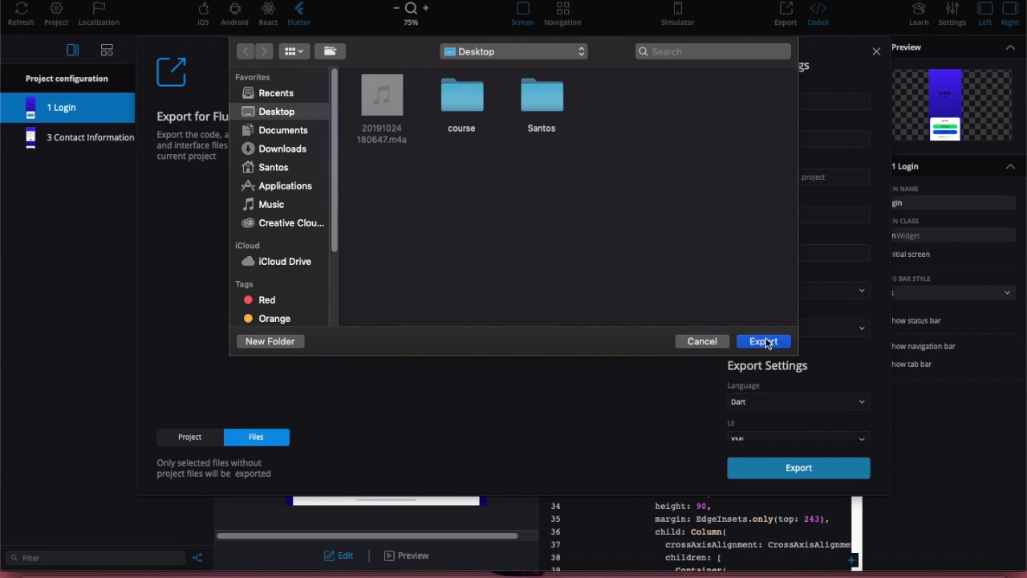
left_click(765, 343)
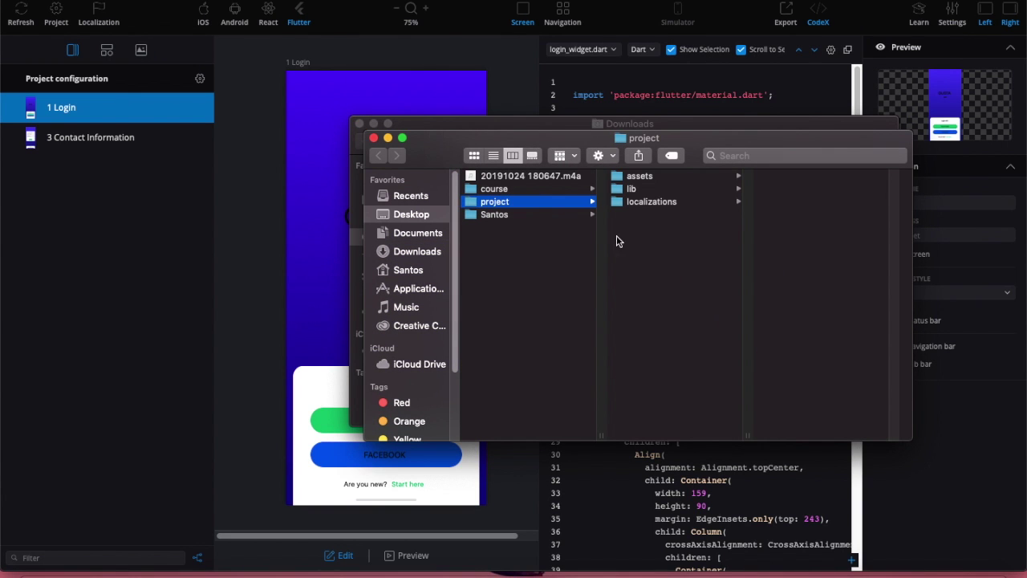
Check that the exported lib folder holds i18n and login_widget, then close the project window.
left_click(629, 189)
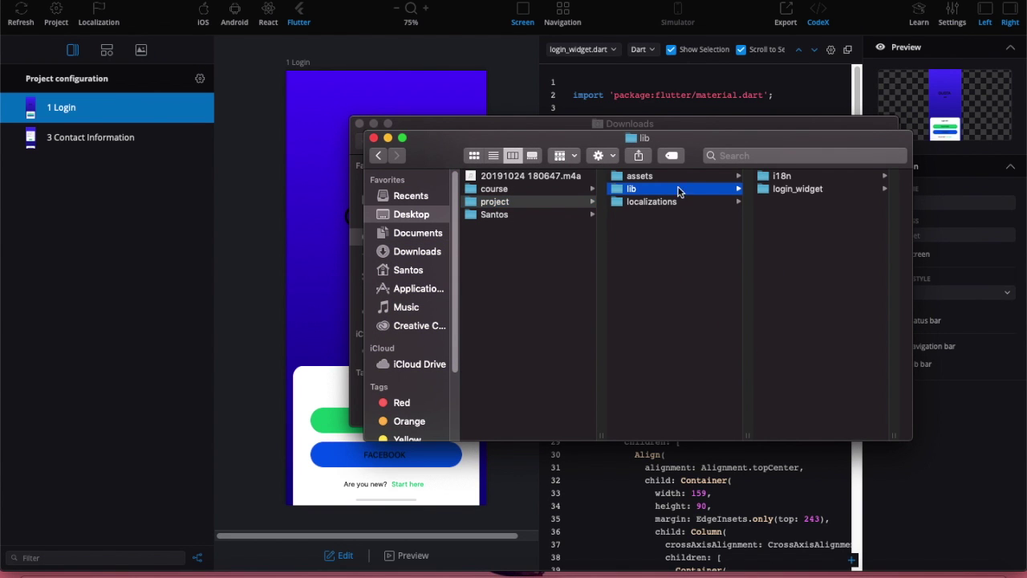
left_click(555, 205)
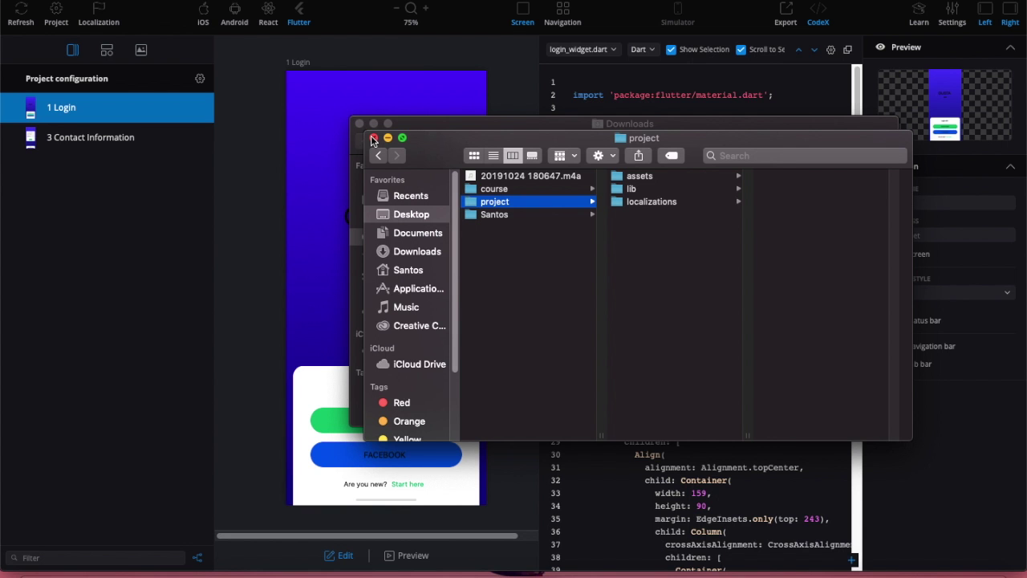
left_click(372, 139)
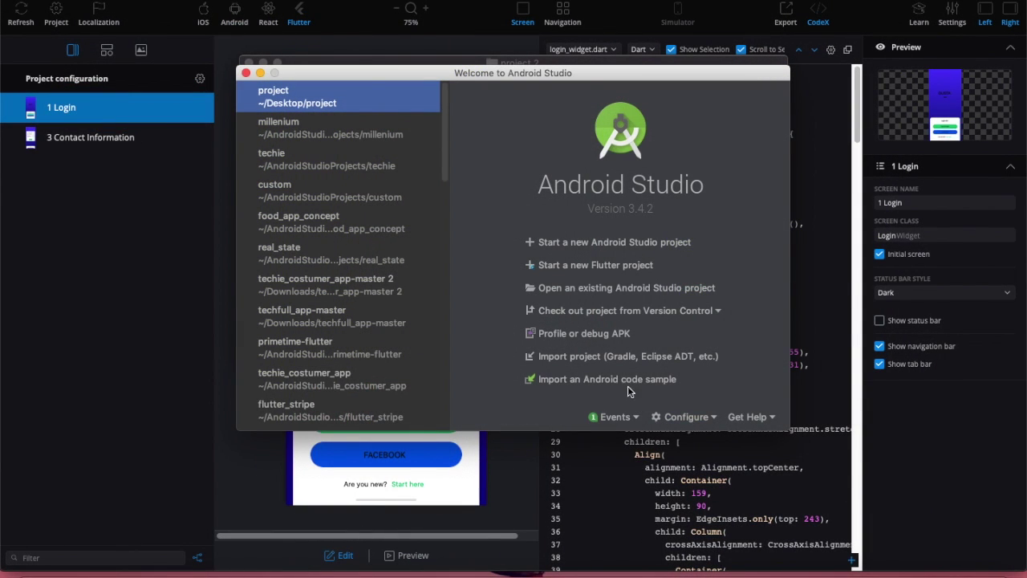
Open the Desktop folder 'project 2' as an existing Android Studio project.
left_click(588, 291)
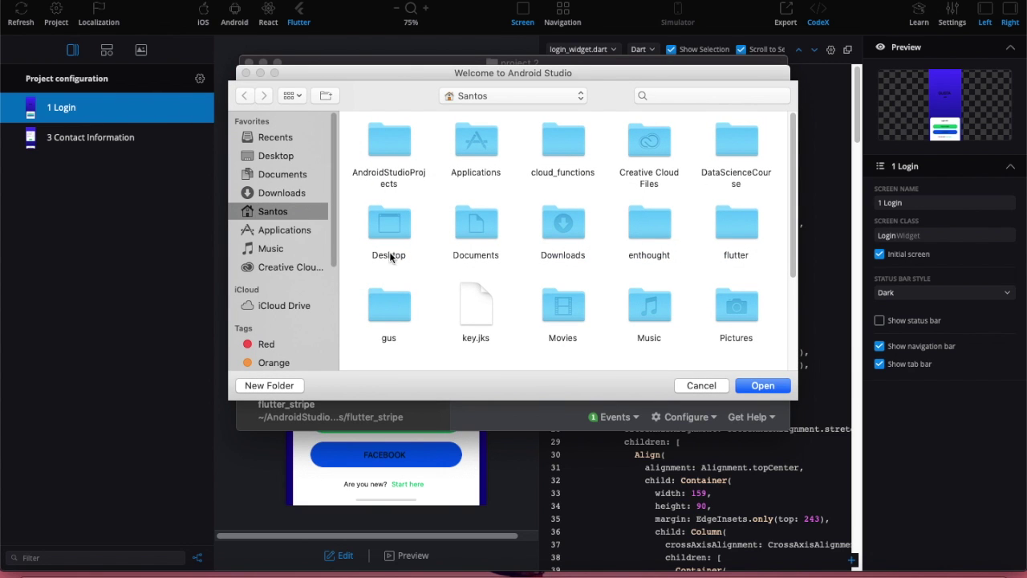
left_click(281, 157)
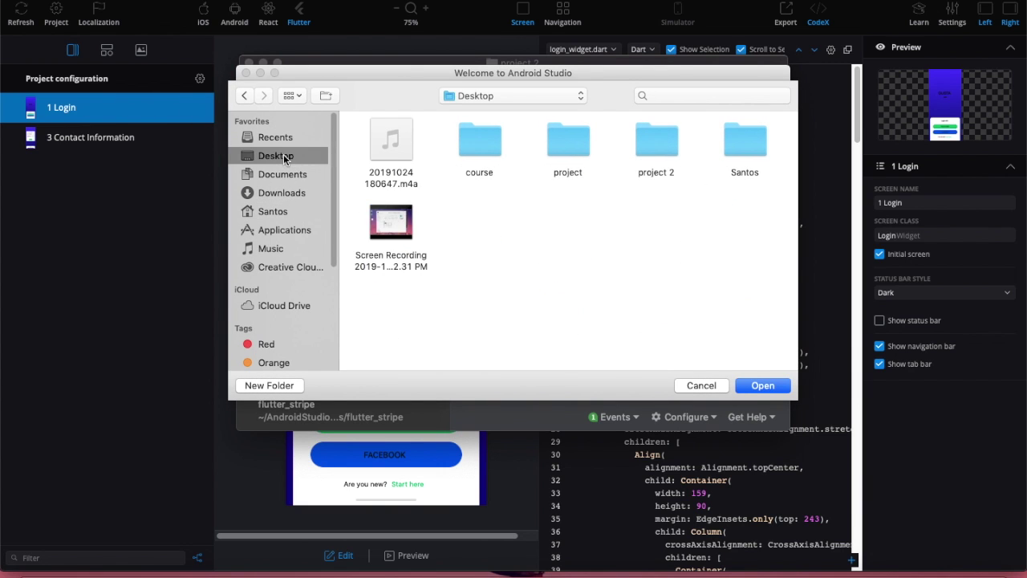
left_click(651, 148)
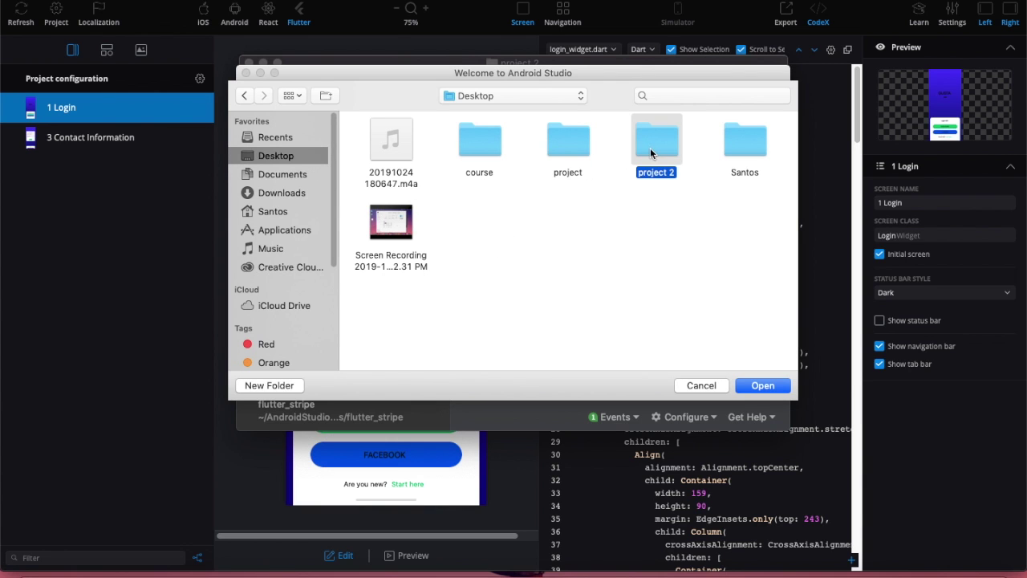
left_click(764, 385)
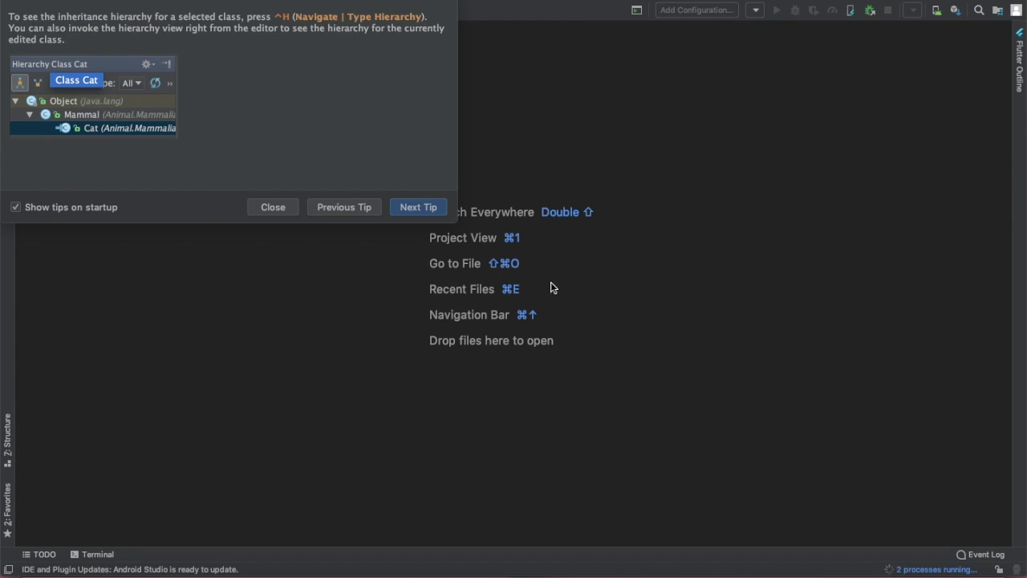
Dismiss the Tip of the Day, get the Flutter dependencies, and browse project 2's lib folder.
left_click(276, 208)
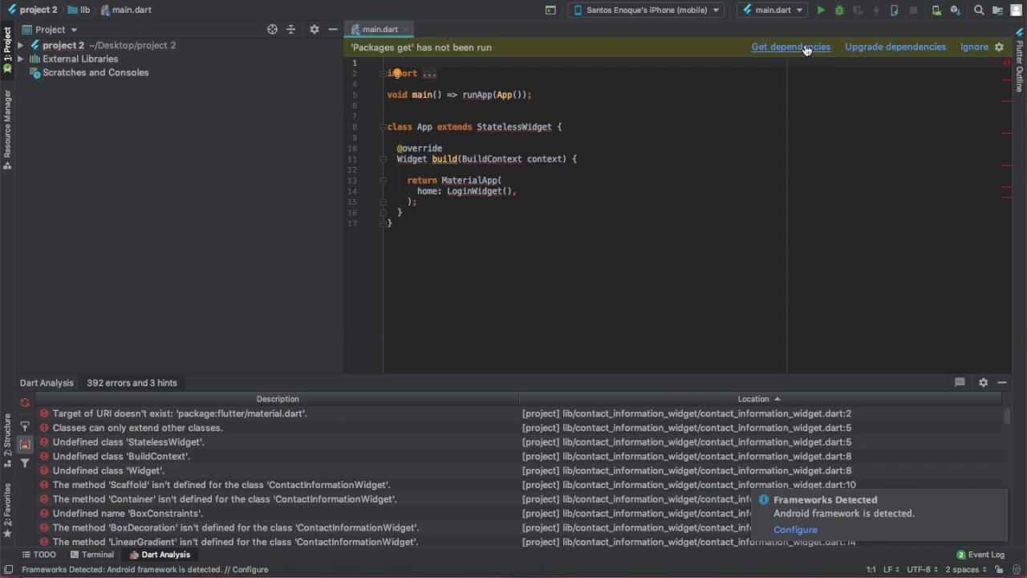
left_click(806, 46)
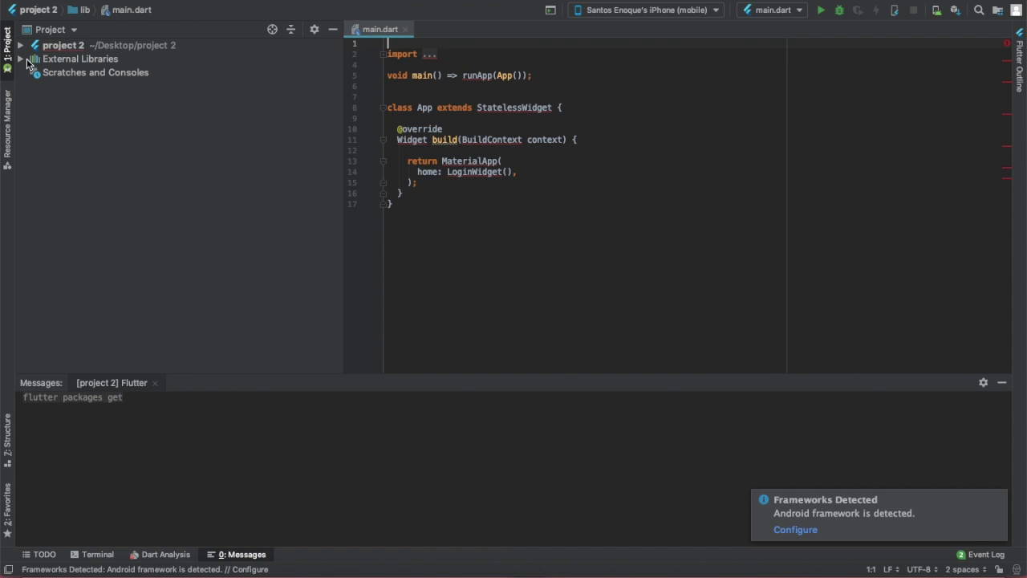
left_click(21, 45)
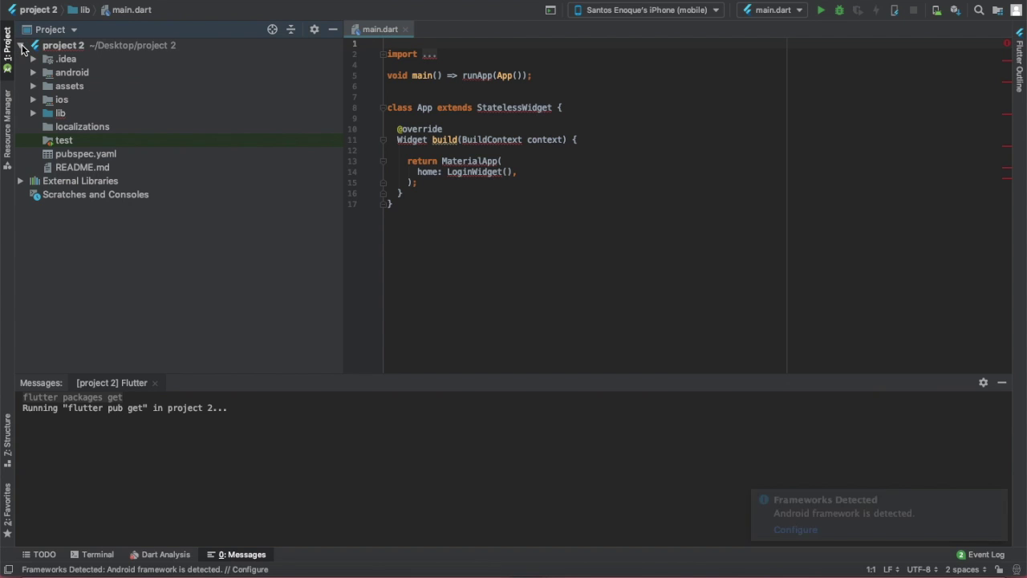
left_click(32, 114)
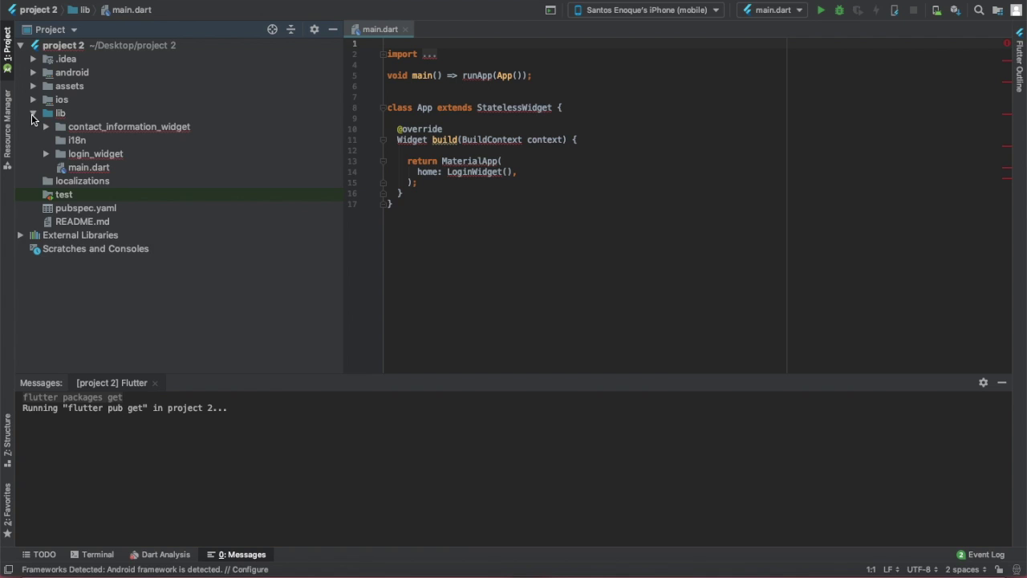
left_click(32, 113)
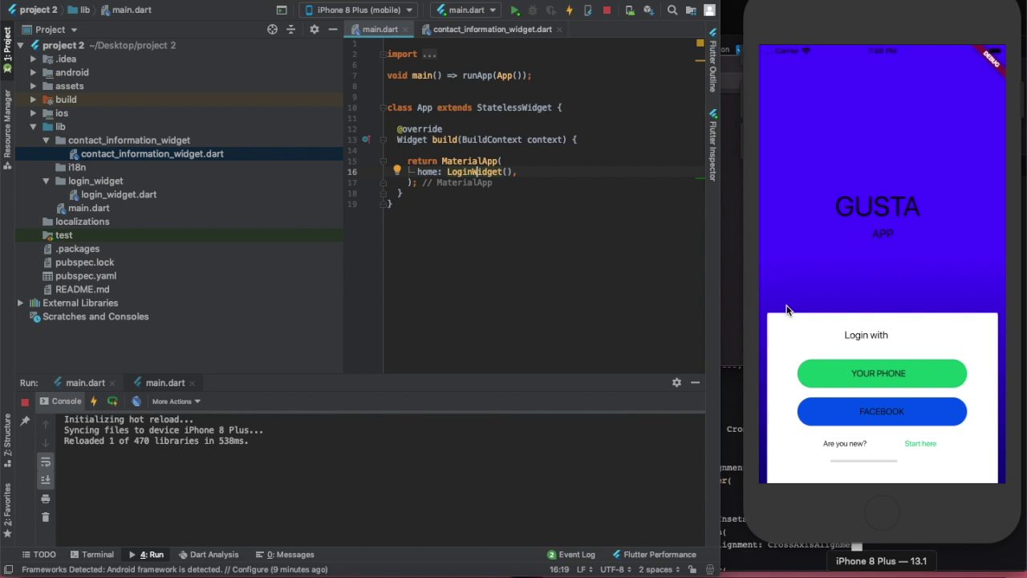
key("super+Tab")
key("super+Tab")
key("super+Tab")
key("super+Tab")
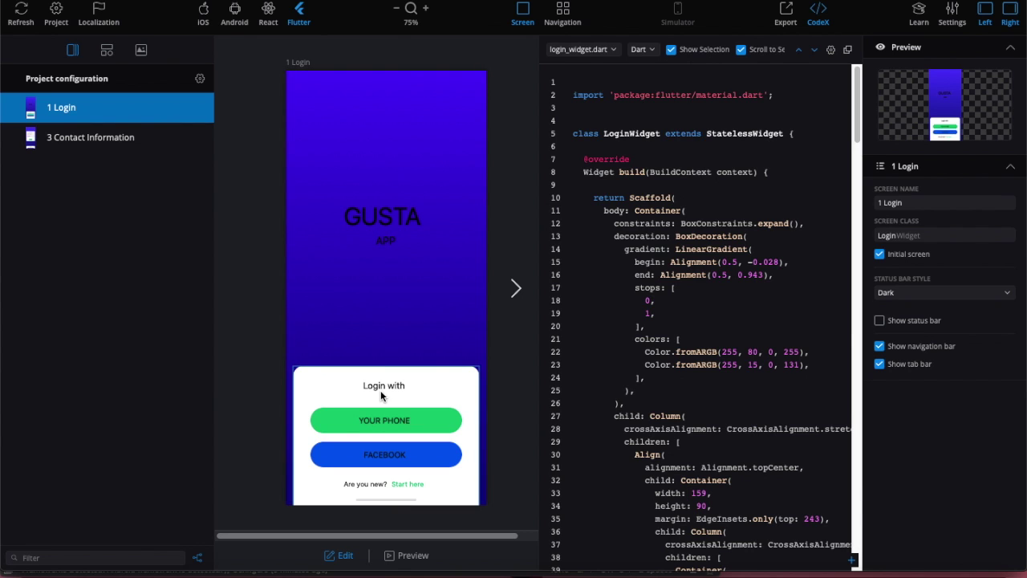
key("super+Tab")
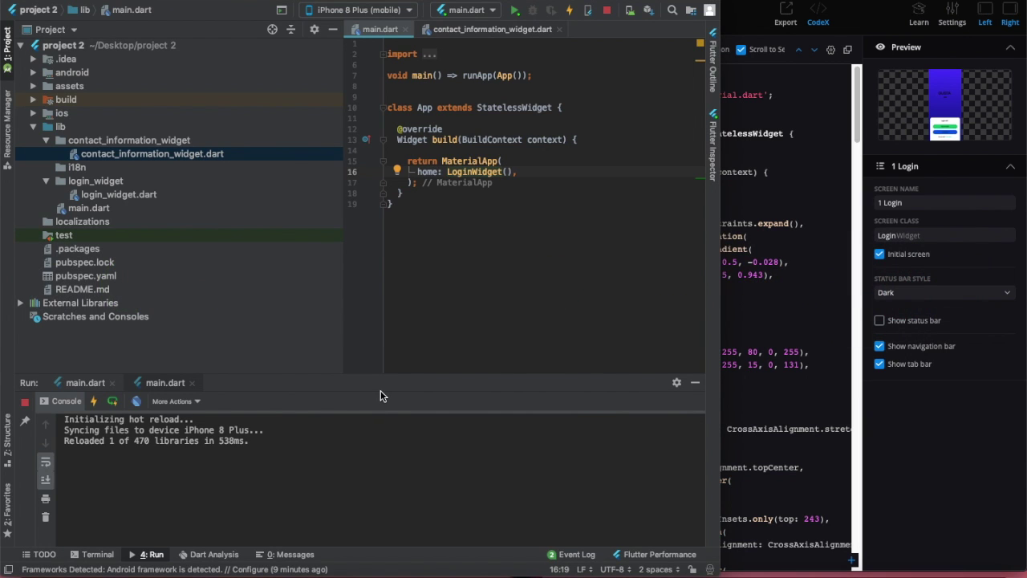
key("super+Tab")
key("super+Tab")
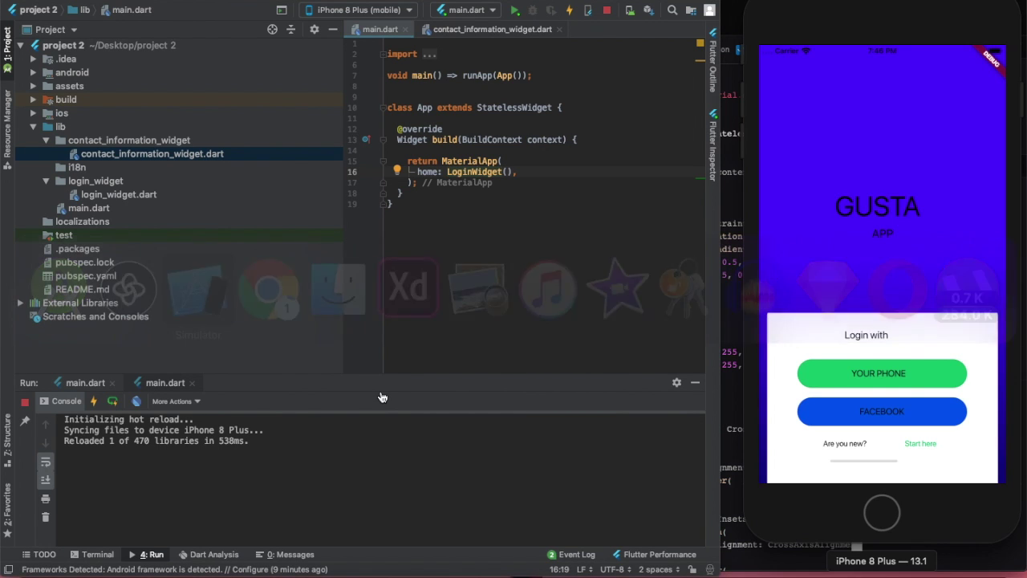